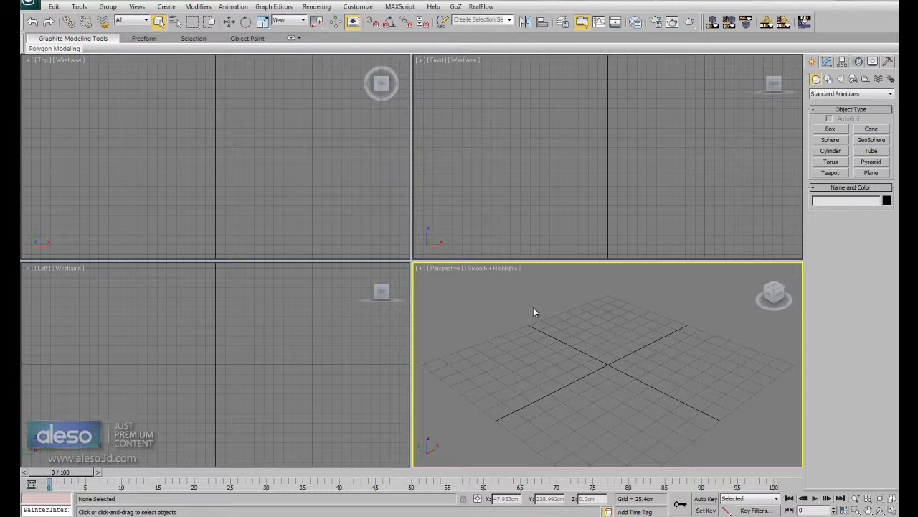
Step: Study the vases on the wall shelf in the kitchen reference picture and return to 3ds Max
{"action": "left_click", "coordinate": [543, 514]}
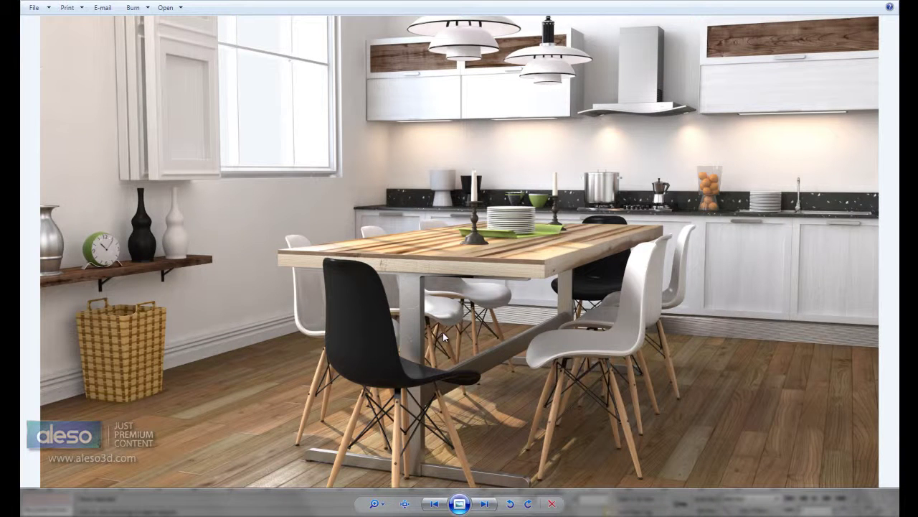
{"action": "key", "text": "alt+Tab"}
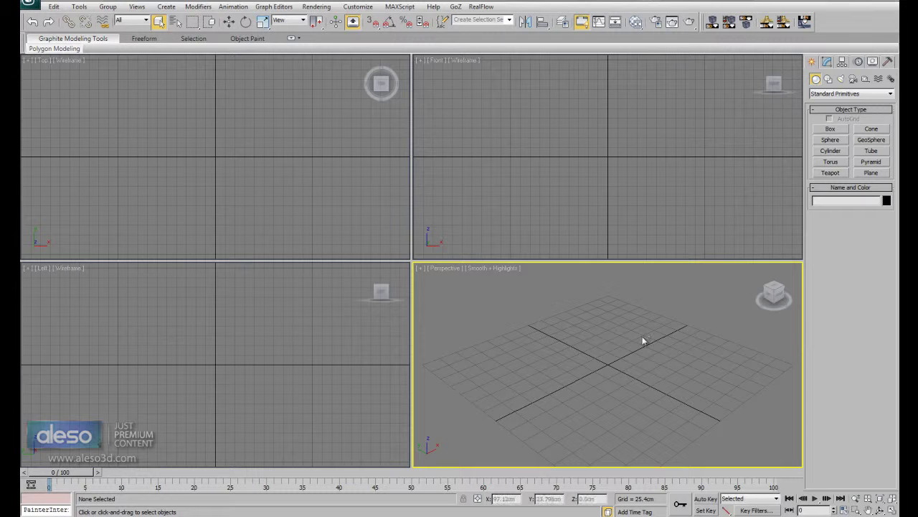
{"action": "middle_click_drag", "start_coordinate": [613, 370], "coordinate": [614, 345]}
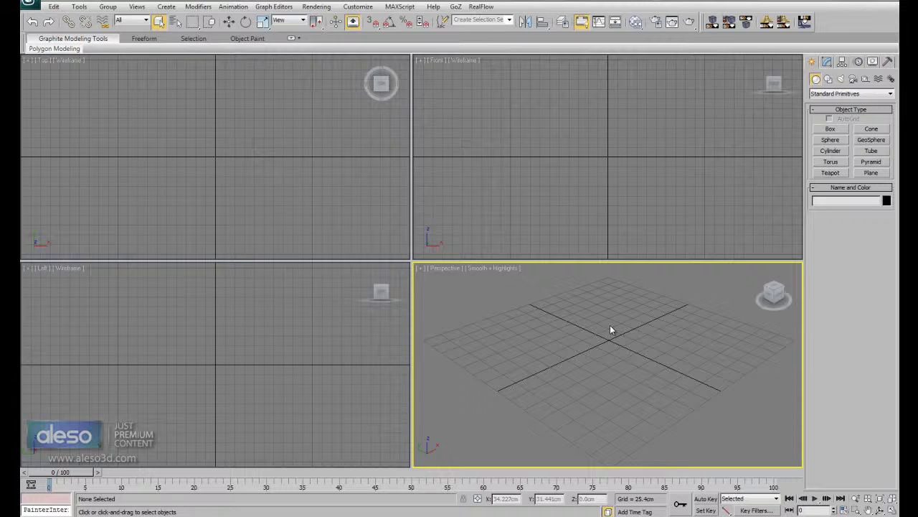
Step: Set up a Line spline in the maximized Front viewport, checking the vase shape in the kitchen reference picture
{"action": "left_click", "coordinate": [652, 126]}
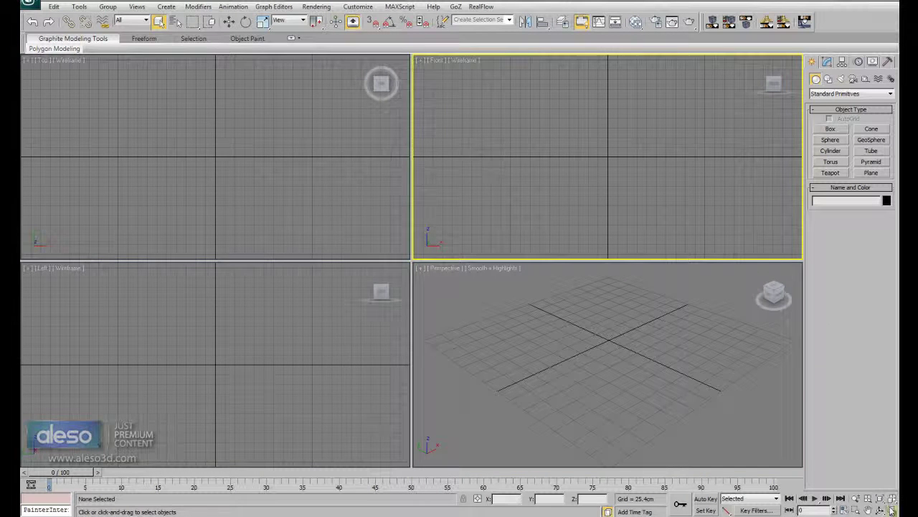
{"action": "left_click", "coordinate": [891, 509]}
{"action": "scroll", "coordinate": [459, 287], "scroll_direction": "up", "scroll_amount": 5}
{"action": "scroll", "coordinate": [482, 301], "scroll_direction": "down", "scroll_amount": 2}
{"action": "left_click", "coordinate": [829, 79]}
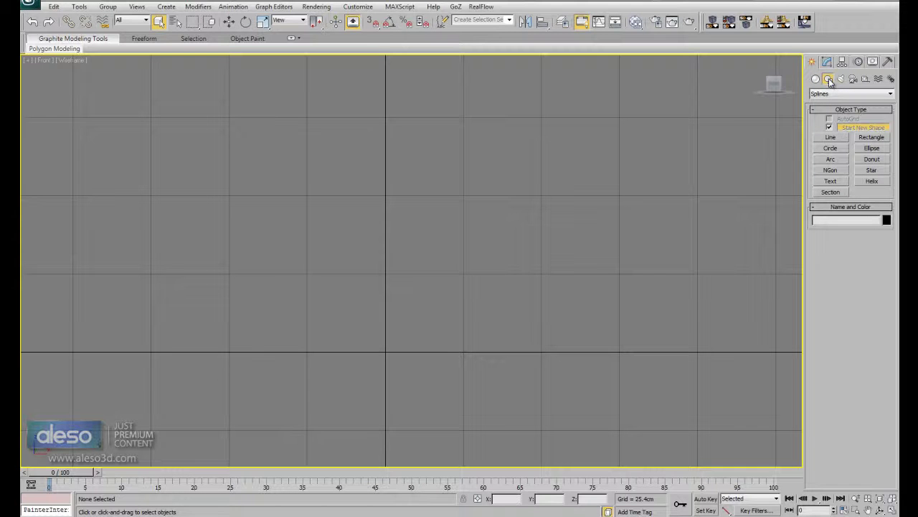
{"action": "left_click", "coordinate": [839, 138]}
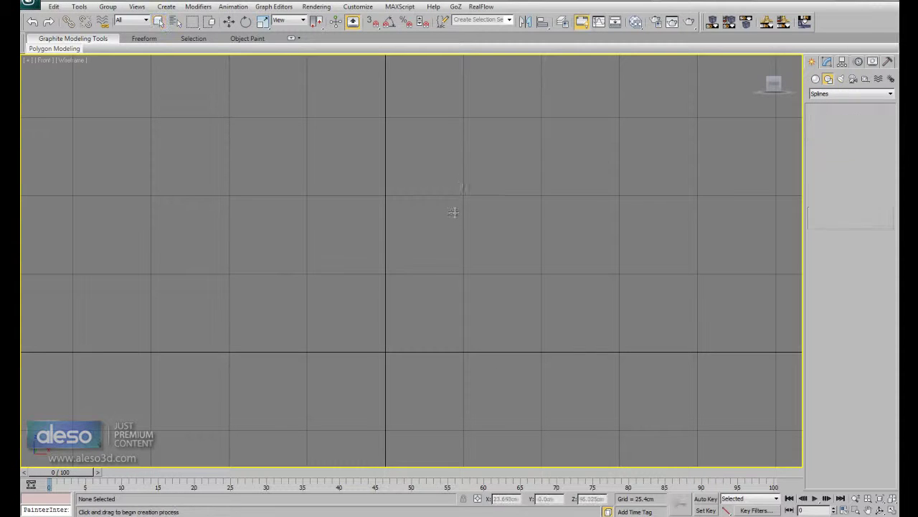
{"action": "middle_click_drag", "start_coordinate": [451, 222], "coordinate": [460, 261]}
{"action": "key", "text": "alt+Tab"}
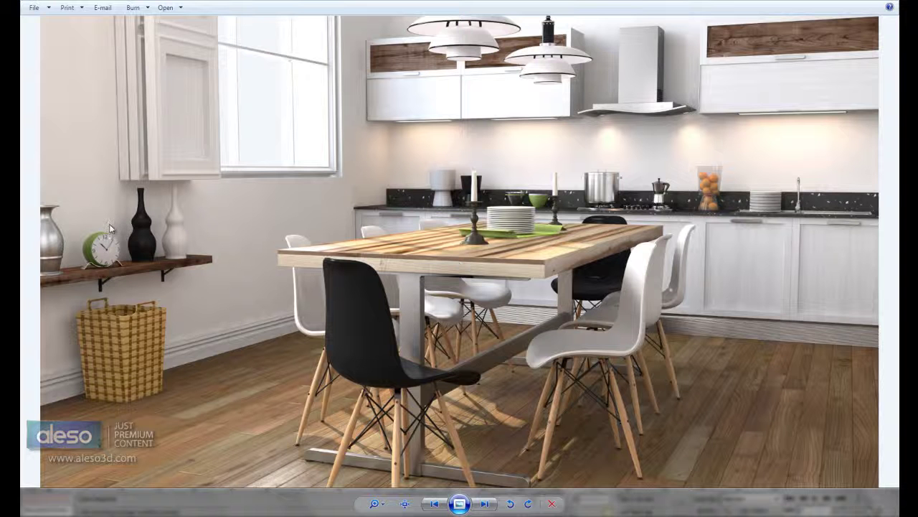
{"action": "key", "text": "alt+Tab"}
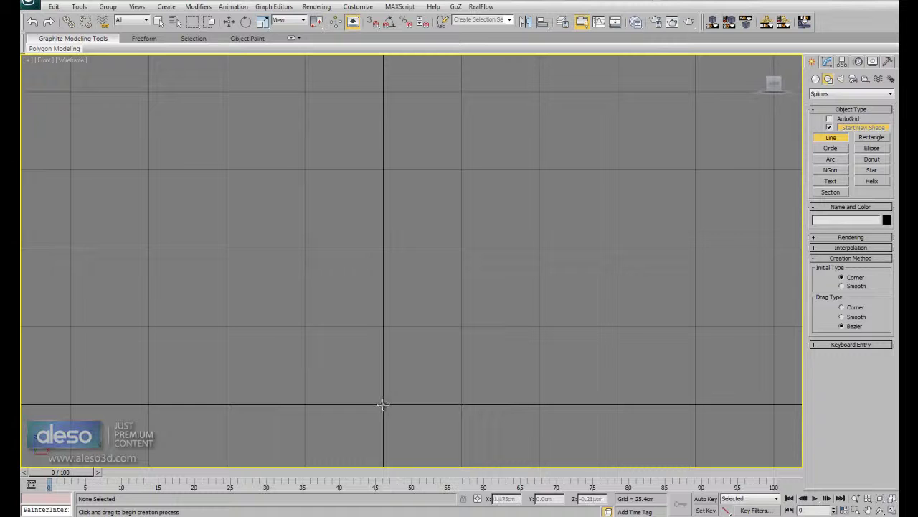
Step: Draw the vase's upper outer contour from the rim through the neck and small bulge to the waist, comparing with the reference picture
{"action": "key", "text": "alt+Tab"}
{"action": "key", "text": "alt+Tab"}
{"action": "left_click", "coordinate": [404, 127]}
{"action": "left_click", "coordinate": [400, 188]}
{"action": "key", "text": "alt+Tab"}
{"action": "key", "text": "alt+Tab"}
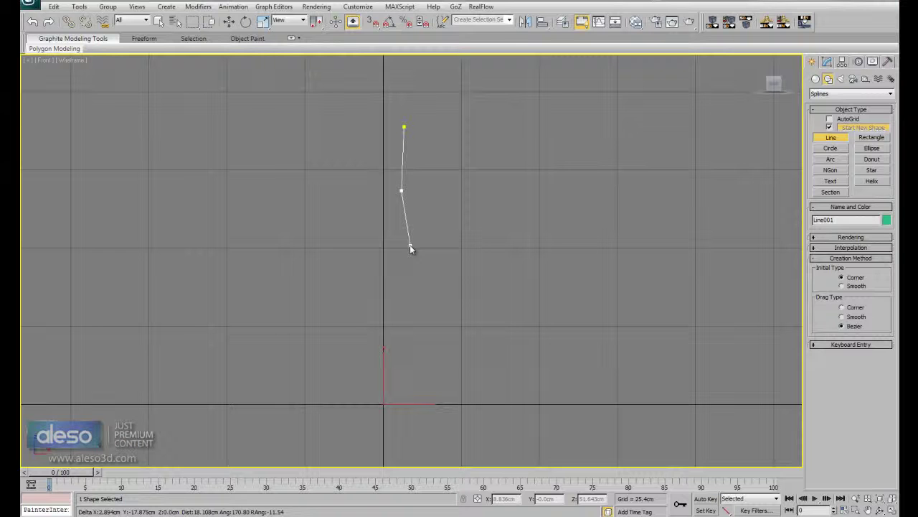
{"action": "left_click", "coordinate": [407, 239]}
{"action": "key", "text": "alt+Tab"}
{"action": "key", "text": "alt+Tab"}
{"action": "left_click", "coordinate": [434, 267]}
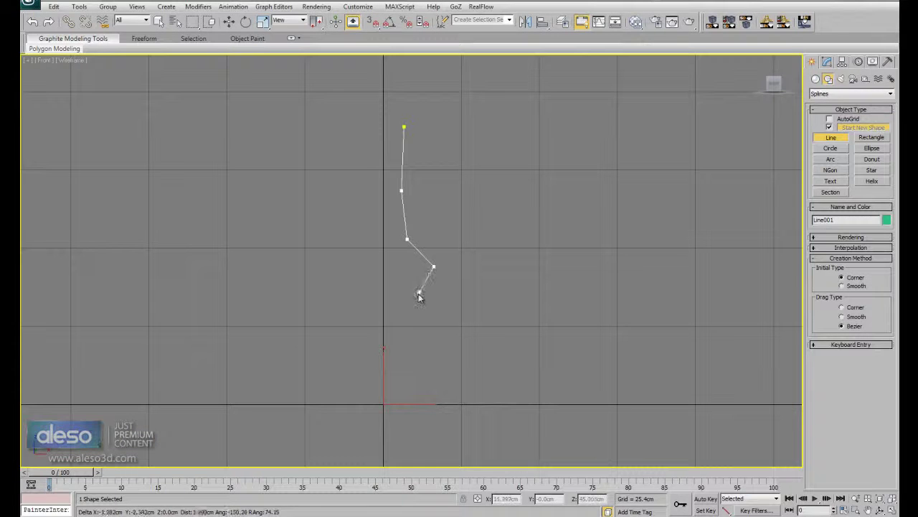
{"action": "key", "text": "alt+Tab"}
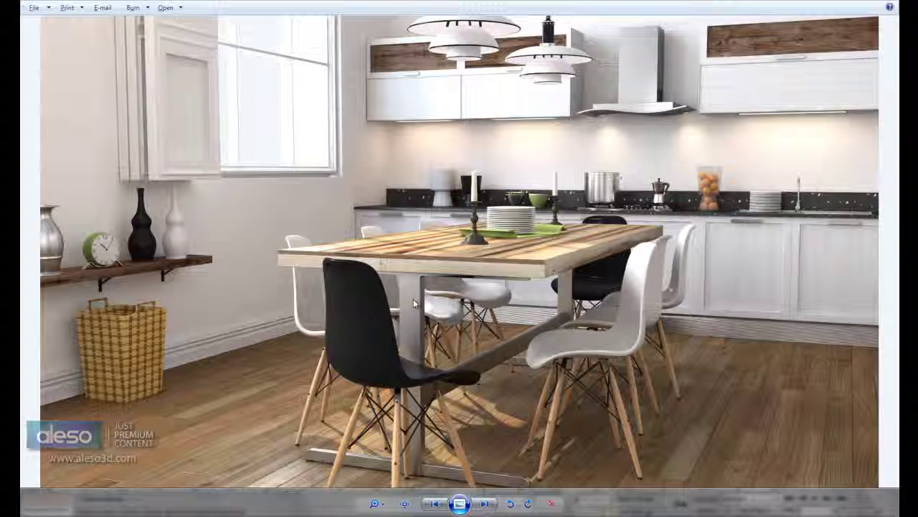
{"action": "key", "text": "alt+Tab"}
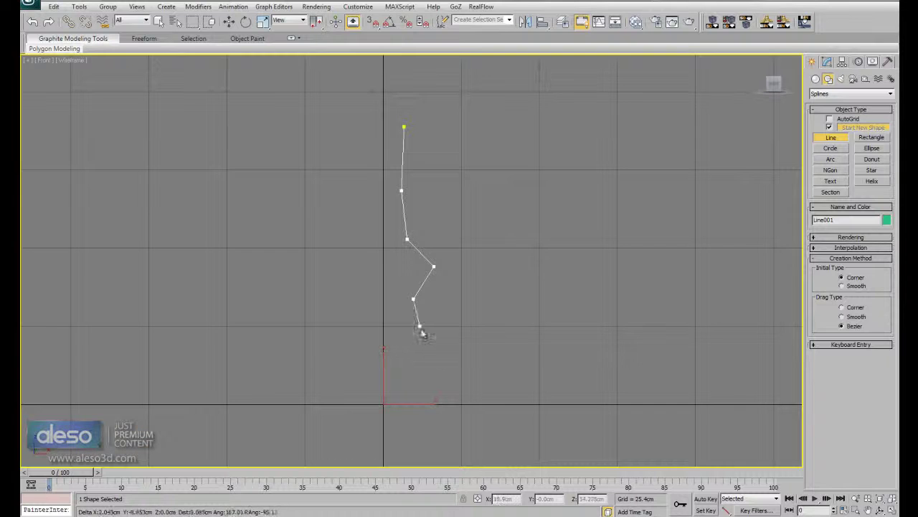
Step: Continue the contour down through the wide lower body to a flared foot and a flat base ending near the vertical axis
{"action": "left_click", "coordinate": [454, 352]}
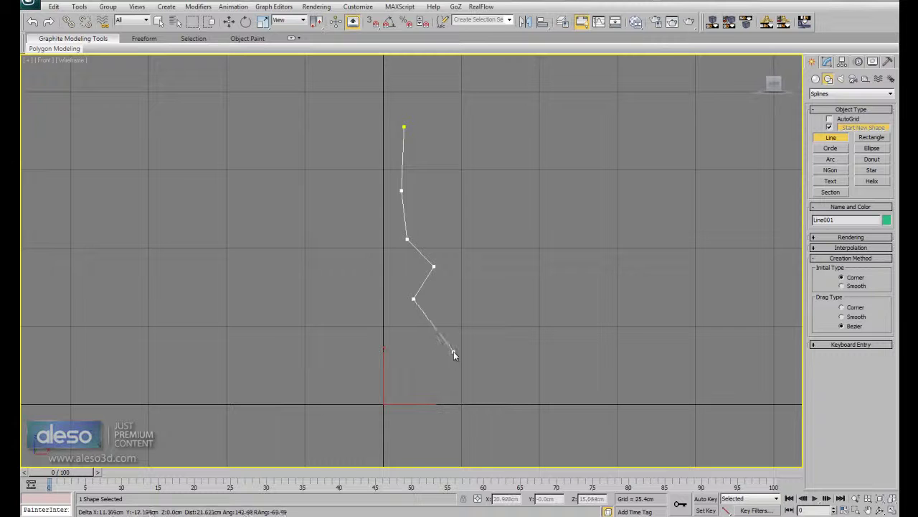
{"action": "left_click", "coordinate": [439, 435]}
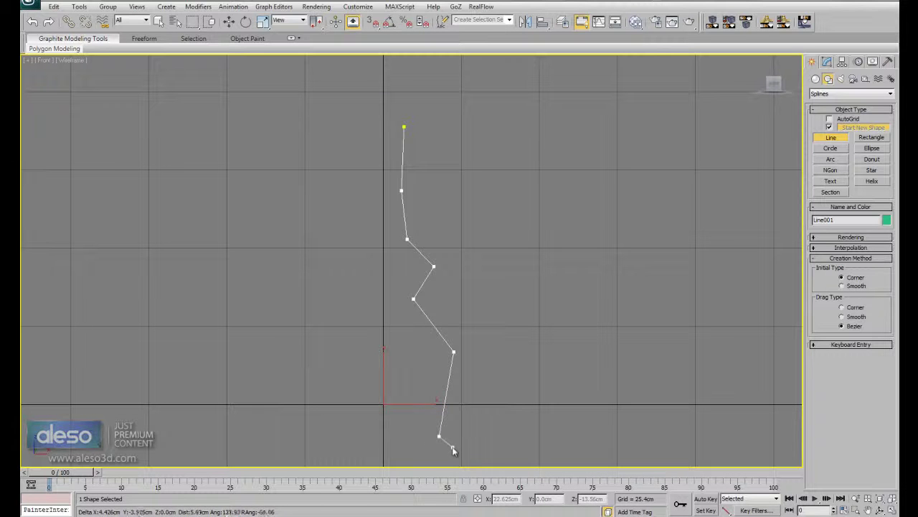
{"action": "left_click", "coordinate": [455, 444]}
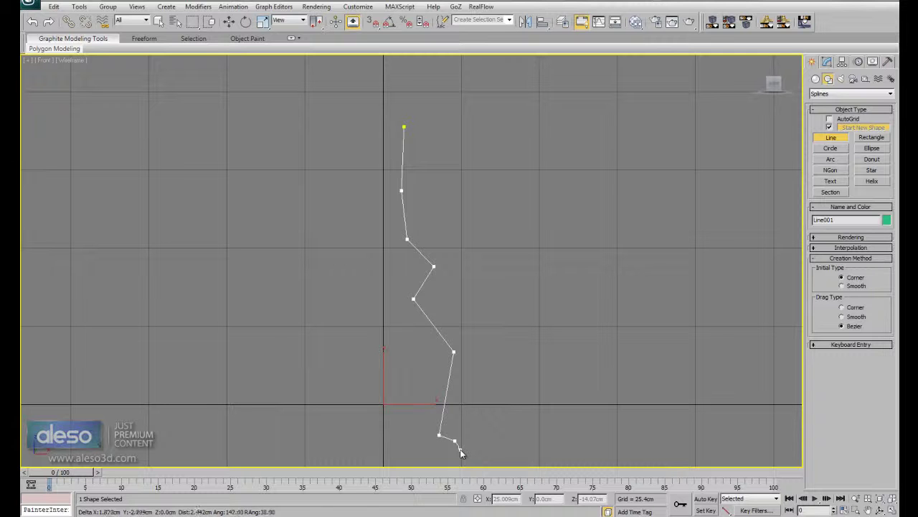
{"action": "left_click", "coordinate": [460, 450]}
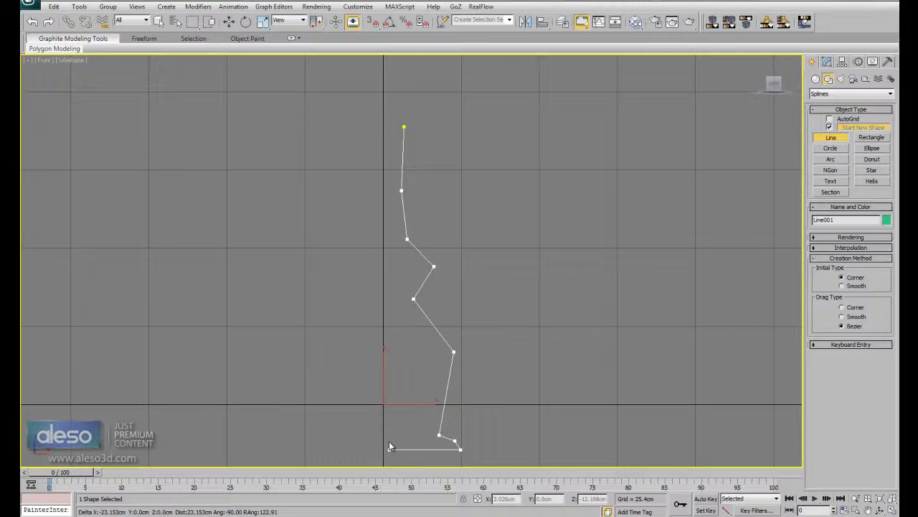
{"action": "left_click", "coordinate": [395, 449]}
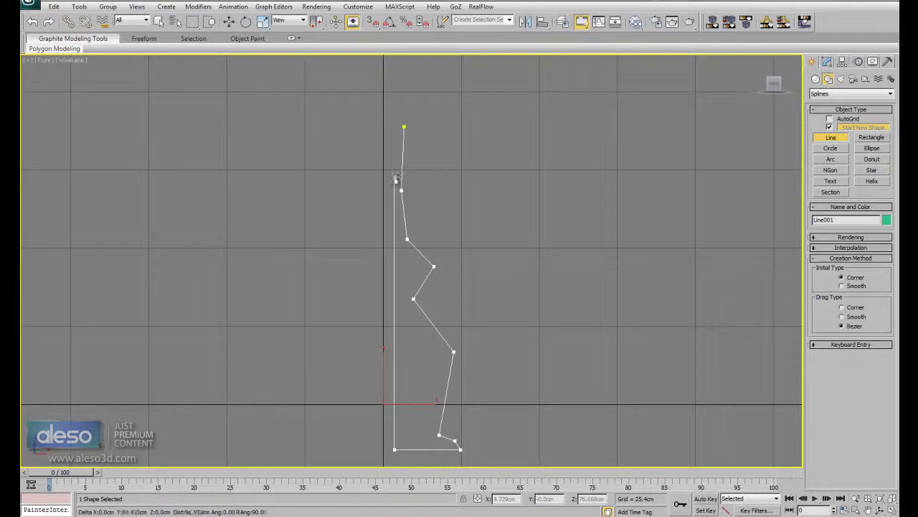
Step: Extend the line straight up to rim height, back down parallel to itself, and along the inside of the base
{"action": "left_click", "coordinate": [398, 129]}
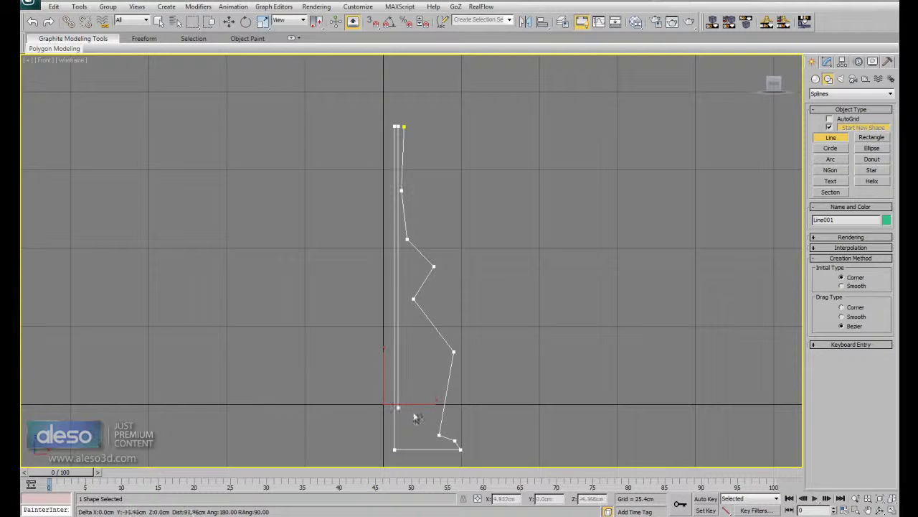
{"action": "left_click", "coordinate": [406, 448]}
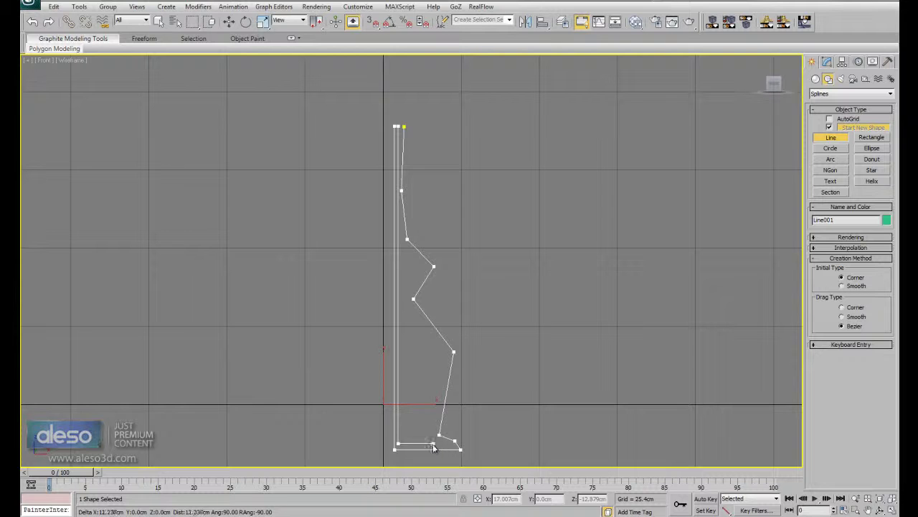
{"action": "left_click", "coordinate": [433, 445]}
Step: Trace the inner wall parallel to the outer contour up to the rim and close the spline
{"action": "left_click", "coordinate": [450, 352]}
{"action": "left_click", "coordinate": [410, 300]}
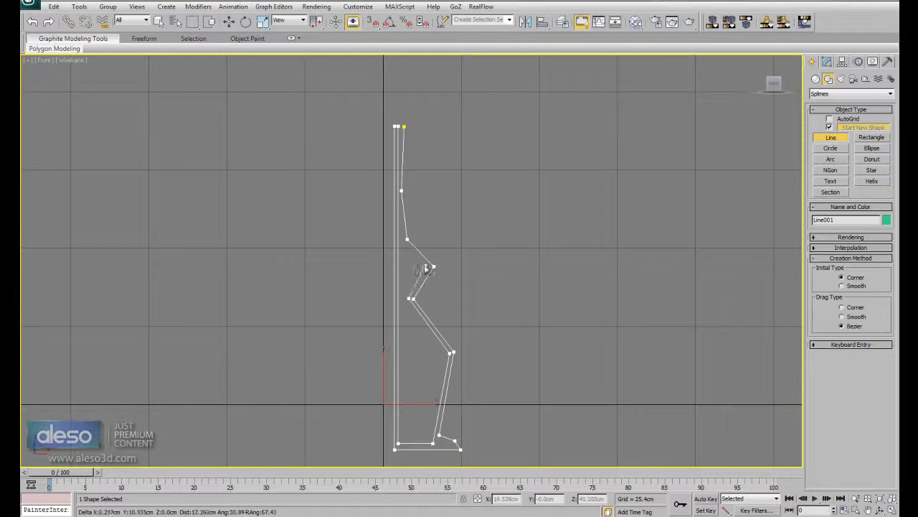
{"action": "left_click", "coordinate": [430, 267]}
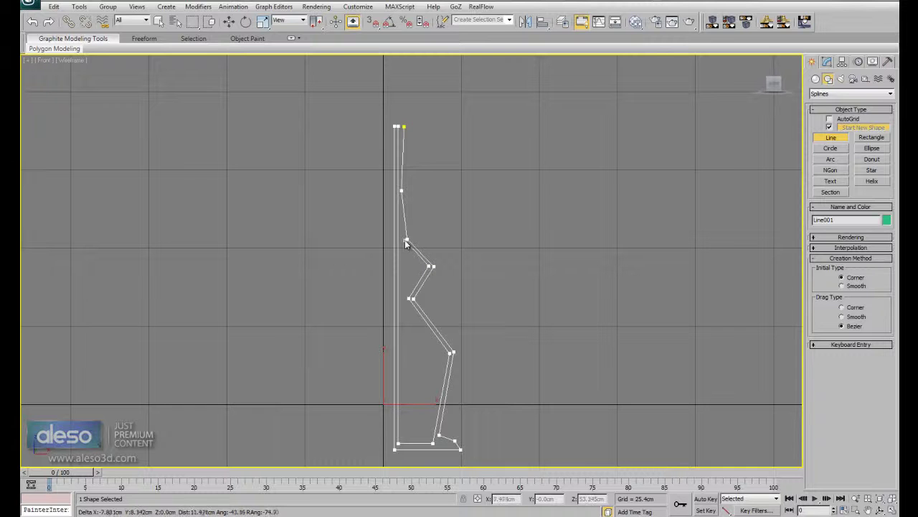
{"action": "left_click", "coordinate": [406, 240]}
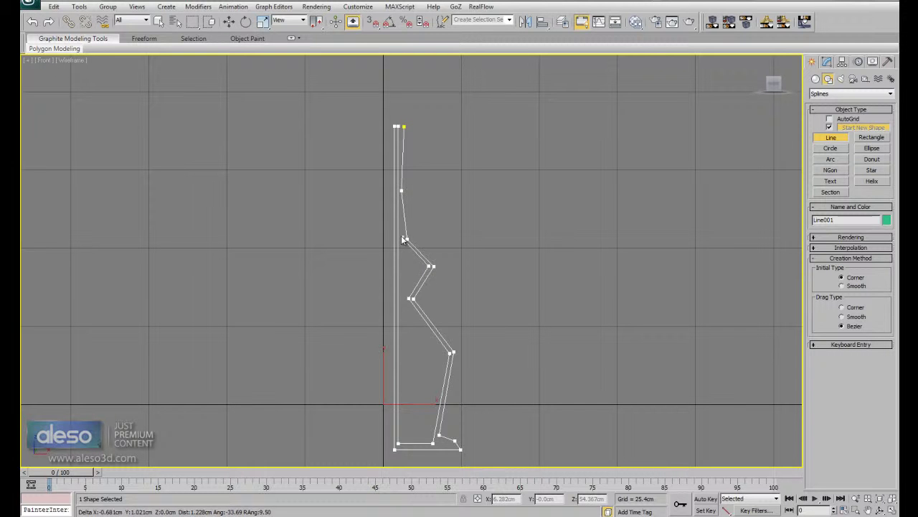
{"action": "left_click", "coordinate": [399, 191]}
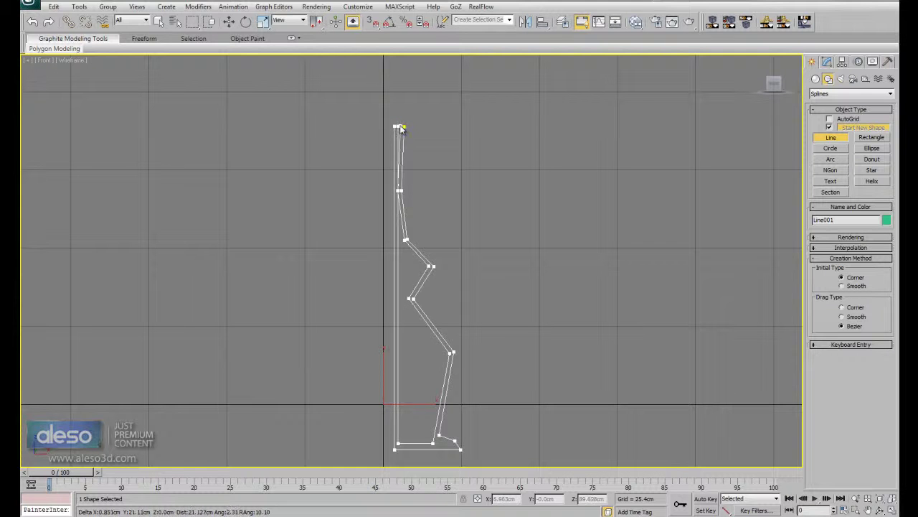
{"action": "scroll", "coordinate": [400, 128], "scroll_direction": "up", "scroll_amount": 2}
{"action": "scroll", "coordinate": [400, 128], "scroll_direction": "down", "scroll_amount": 1}
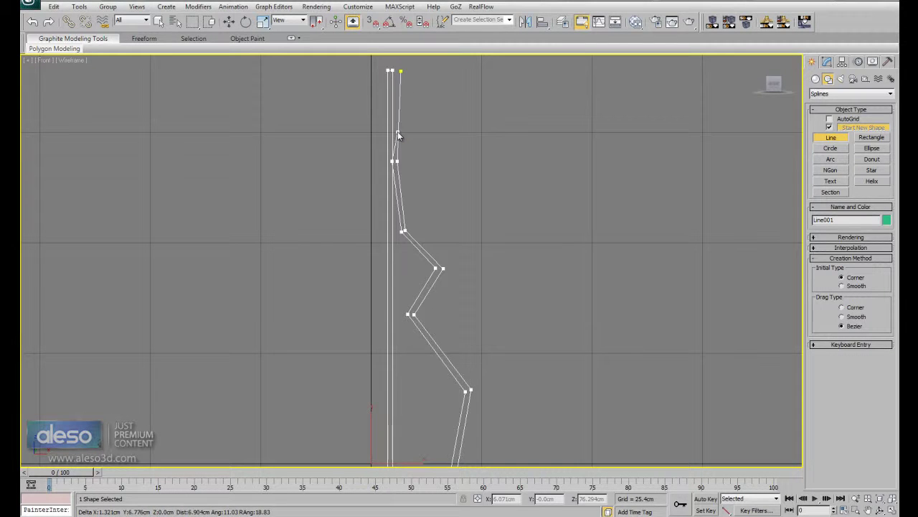
{"action": "left_click", "coordinate": [398, 72]}
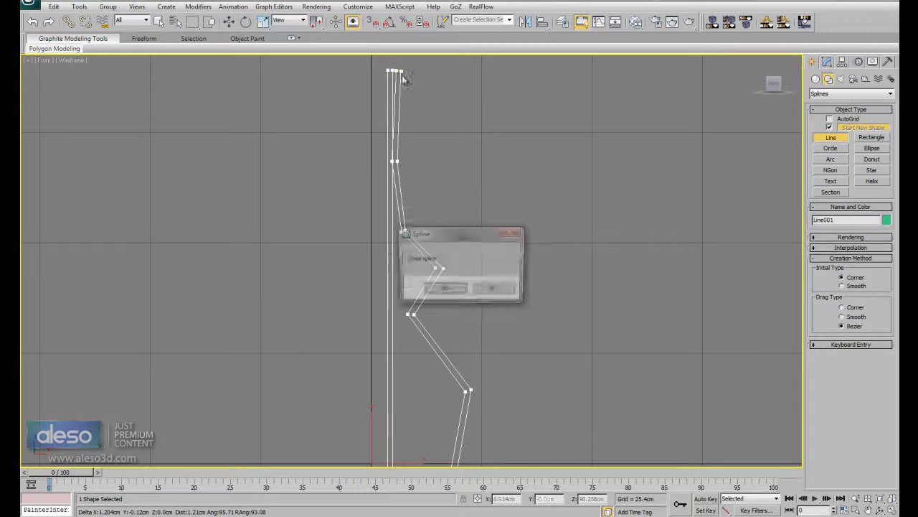
{"action": "left_click", "coordinate": [446, 288]}
Step: Move the two rim vertices of the vase wall outward at vertex level to flare the neck opening
{"action": "left_click", "coordinate": [229, 21]}
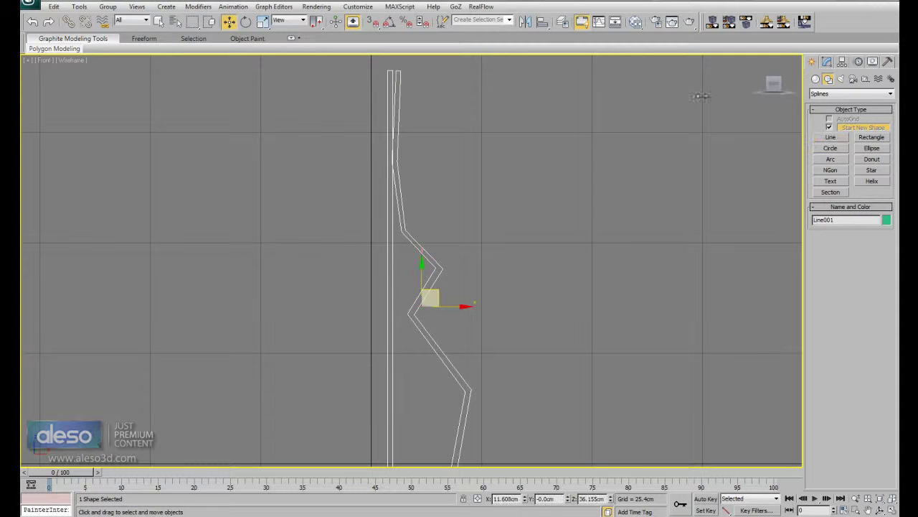
{"action": "left_click", "coordinate": [829, 63]}
{"action": "key", "text": "1"}
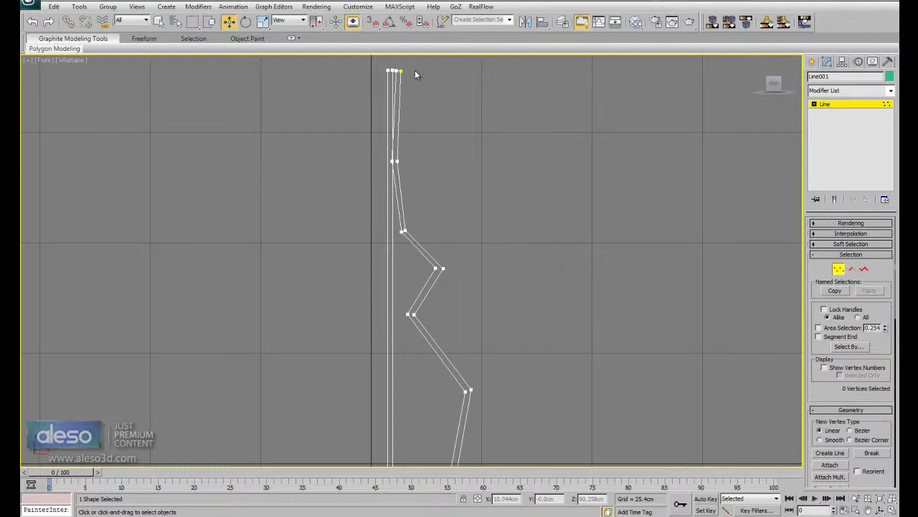
{"action": "left_click_drag", "start_coordinate": [412, 143], "coordinate": [387, 172]}
{"action": "left_click_drag", "start_coordinate": [373, 66], "coordinate": [402, 77]}
{"action": "middle_click_drag", "start_coordinate": [427, 204], "coordinate": [454, 116]}
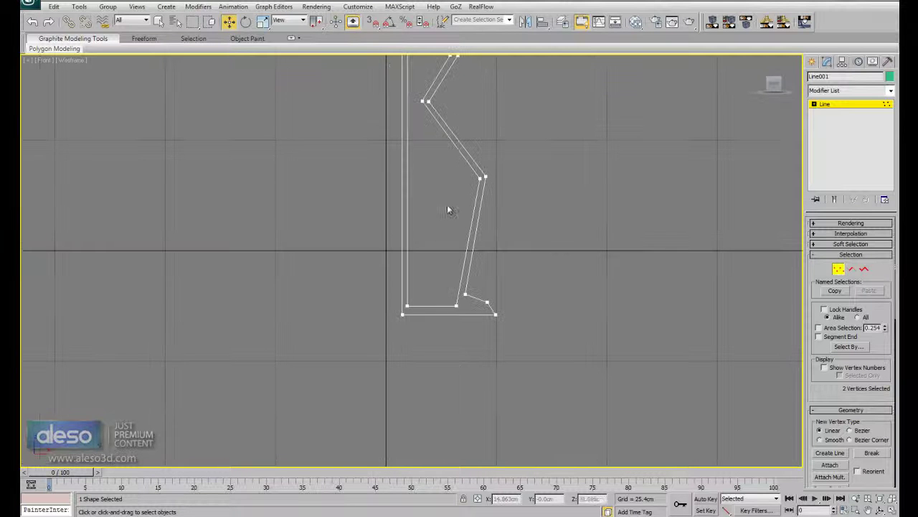
{"action": "middle_click_drag", "start_coordinate": [455, 154], "coordinate": [467, 294]}
{"action": "mouse_move", "coordinate": [440, 186]}
{"action": "left_mouse_down"}
{"action": "mouse_move", "coordinate": [422, 193]}
{"action": "mouse_move", "coordinate": [452, 185]}
{"action": "left_mouse_up"}
{"action": "left_click", "coordinate": [470, 199]}
{"action": "left_click", "coordinate": [467, 225]}
Step: Raise the outermost rim vertex slightly to level it with the neighbouring rim vertex
{"action": "middle_click_drag", "start_coordinate": [467, 225], "coordinate": [467, 317]}
{"action": "scroll", "coordinate": [467, 317], "scroll_direction": "up", "scroll_amount": 5}
{"action": "left_click", "coordinate": [439, 294]}
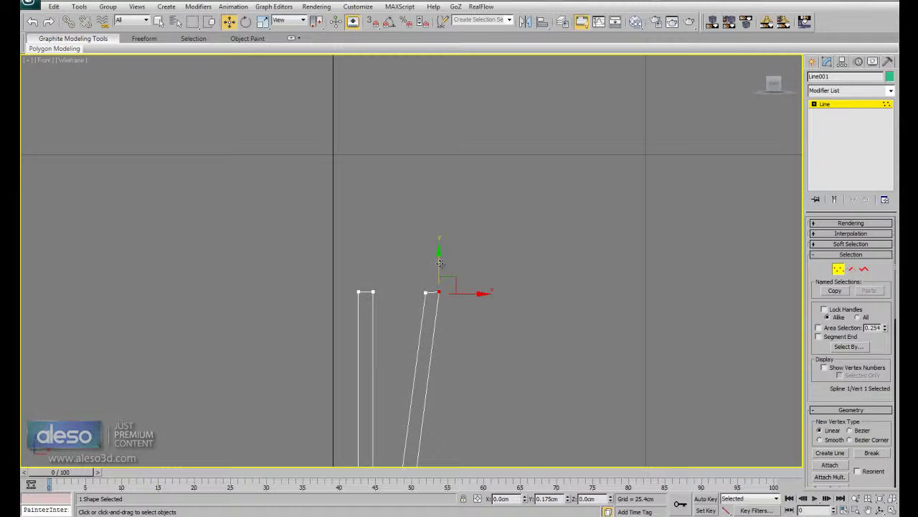
{"action": "left_click_drag", "start_coordinate": [408, 281], "coordinate": [470, 308]}
Step: Delete the two top vertices of the straight vertical strip beside the axis
{"action": "middle_click_drag", "start_coordinate": [479, 337], "coordinate": [505, 164]}
{"action": "scroll", "coordinate": [490, 185], "scroll_direction": "down", "scroll_amount": 3}
{"action": "middle_click_drag", "start_coordinate": [488, 223], "coordinate": [501, 154]}
{"action": "scroll", "coordinate": [500, 153], "scroll_direction": "down", "scroll_amount": 4}
{"action": "left_click_drag", "start_coordinate": [382, 136], "coordinate": [422, 193]}
{"action": "key", "text": "Delete"}
Step: Move the base's upper vertex nearest the axis horizontally until it lines up with the vertex below it
{"action": "middle_click_drag", "start_coordinate": [502, 331], "coordinate": [500, 205]}
{"action": "scroll", "coordinate": [510, 287], "scroll_direction": "up", "scroll_amount": 8}
{"action": "left_click", "coordinate": [433, 214]}
{"action": "left_click_drag", "start_coordinate": [464, 217], "coordinate": [450, 212]}
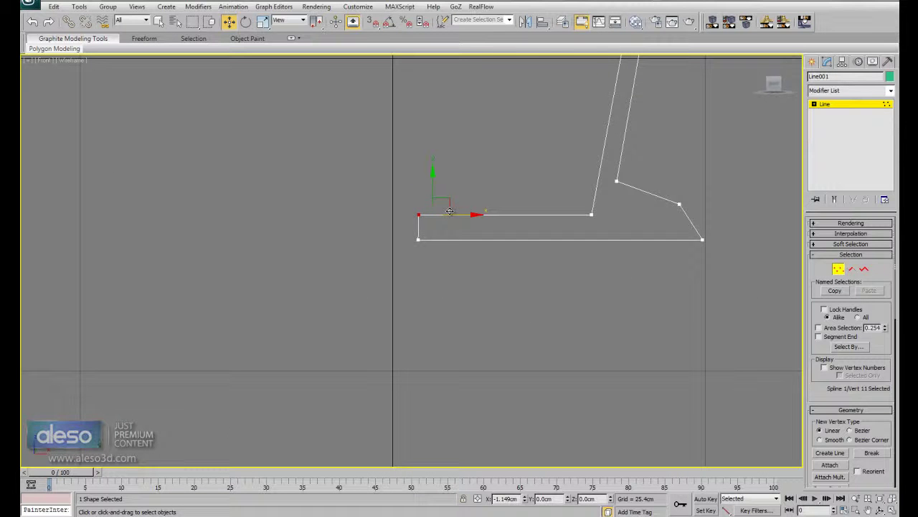
{"action": "left_click_drag", "start_coordinate": [451, 214], "coordinate": [452, 214]}
Step: Fillet the inner and outer neck vertices below the rim into a smooth curve
{"action": "middle_click_drag", "start_coordinate": [519, 160], "coordinate": [506, 315]}
{"action": "scroll", "coordinate": [507, 316], "scroll_direction": "down", "scroll_amount": 4}
{"action": "middle_click_drag", "start_coordinate": [512, 210], "coordinate": [497, 276]}
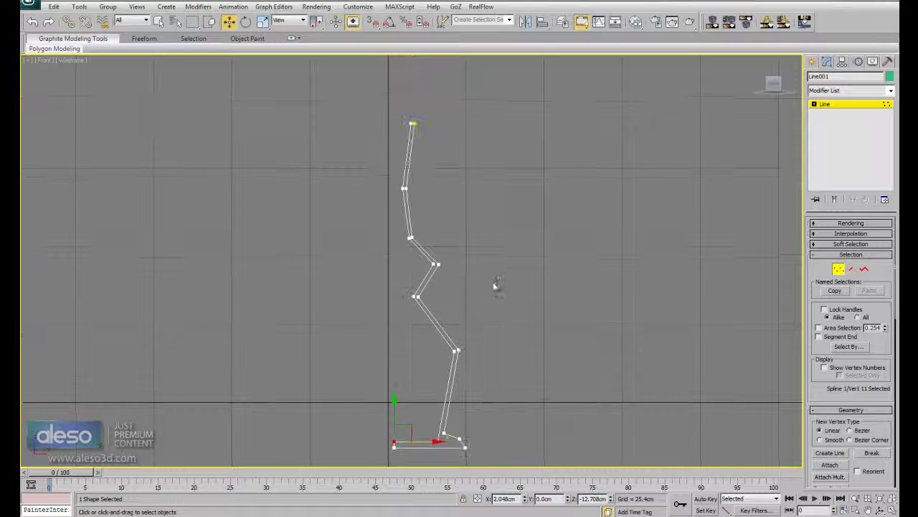
{"action": "left_click_drag", "start_coordinate": [831, 388], "coordinate": [817, 225]}
{"action": "left_click_drag", "start_coordinate": [836, 349], "coordinate": [843, 261]}
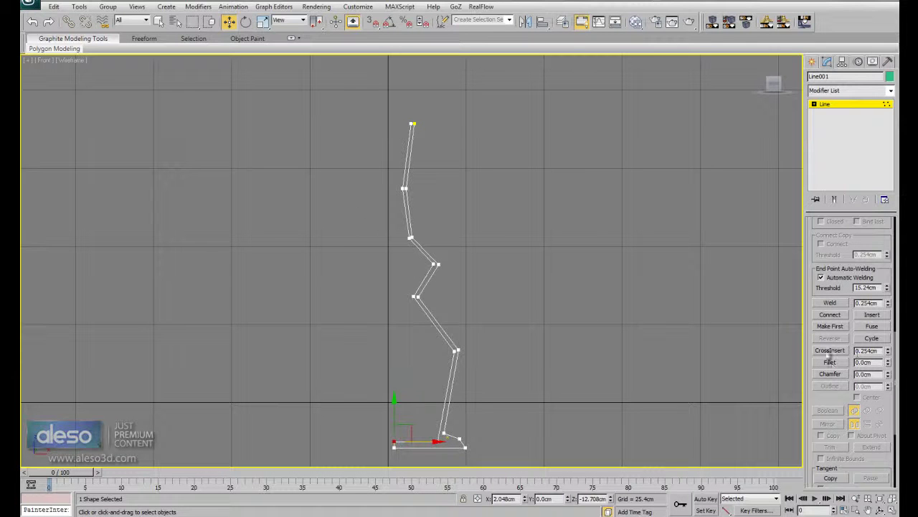
{"action": "left_click", "coordinate": [830, 362]}
{"action": "scroll", "coordinate": [460, 162], "scroll_direction": "up", "scroll_amount": 5}
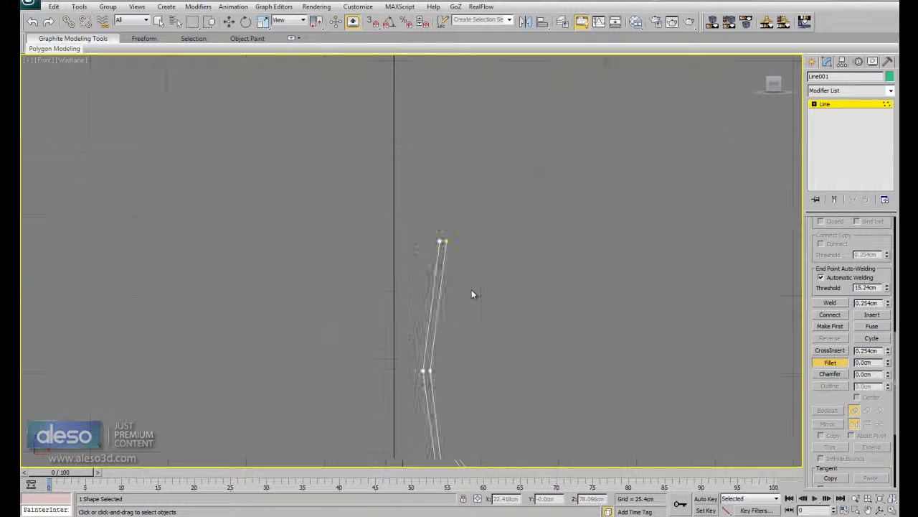
{"action": "left_click_drag", "start_coordinate": [461, 232], "coordinate": [466, 219]}
{"action": "middle_click_drag", "start_coordinate": [491, 314], "coordinate": [488, 154]}
{"action": "left_click_drag", "start_coordinate": [385, 222], "coordinate": [481, 301]}
{"action": "left_click_drag", "start_coordinate": [433, 256], "coordinate": [445, 167]}
Step: Fillet the paired wall vertices at the neck base, the small bulge and the waist
{"action": "middle_click_drag", "start_coordinate": [535, 365], "coordinate": [531, 137]}
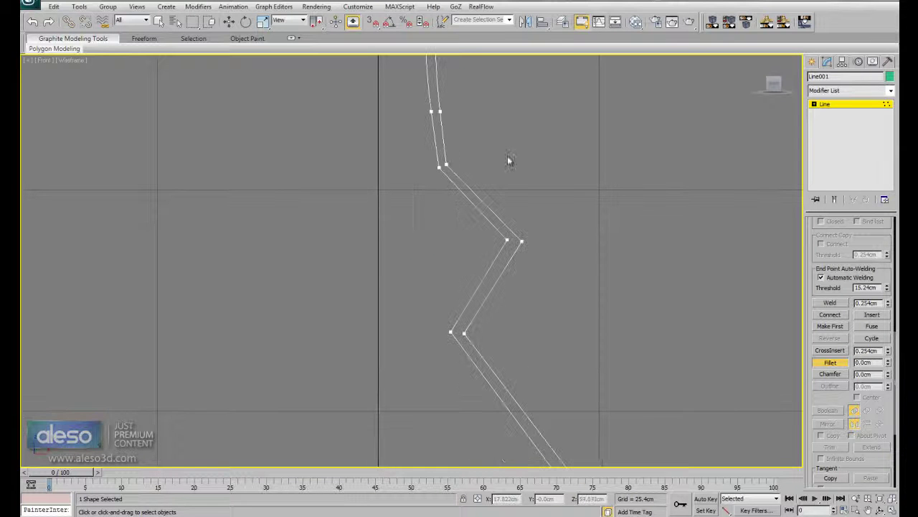
{"action": "left_click_drag", "start_coordinate": [445, 163], "coordinate": [436, 120]}
{"action": "left_click_drag", "start_coordinate": [494, 231], "coordinate": [531, 191]}
{"action": "middle_click_drag", "start_coordinate": [527, 355], "coordinate": [531, 277]}
{"action": "left_click_drag", "start_coordinate": [493, 240], "coordinate": [465, 204]}
Step: Fillet the paired inner and outer wall vertices at the widest part of the vase body into a smooth curve
{"action": "middle_click_drag", "start_coordinate": [648, 363], "coordinate": [624, 185]}
{"action": "left_click_drag", "start_coordinate": [506, 201], "coordinate": [625, 282]}
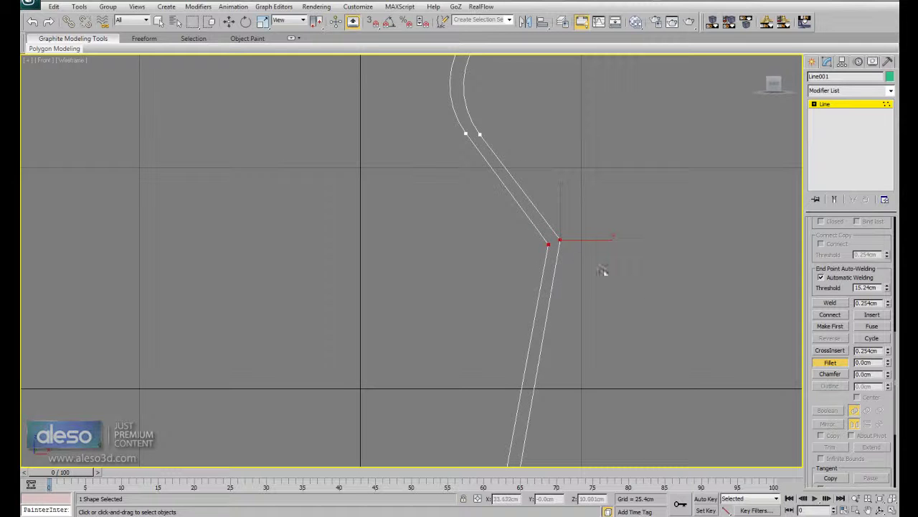
{"action": "left_click_drag", "start_coordinate": [567, 237], "coordinate": [553, 150]}
Step: Fillet the outer corners of the foot and the inside corner where the wall meets the base
{"action": "scroll", "coordinate": [590, 213], "scroll_direction": "down", "scroll_amount": 3}
{"action": "scroll", "coordinate": [590, 213], "scroll_direction": "down", "scroll_amount": 4}
{"action": "scroll", "coordinate": [493, 327], "scroll_direction": "up", "scroll_amount": 4}
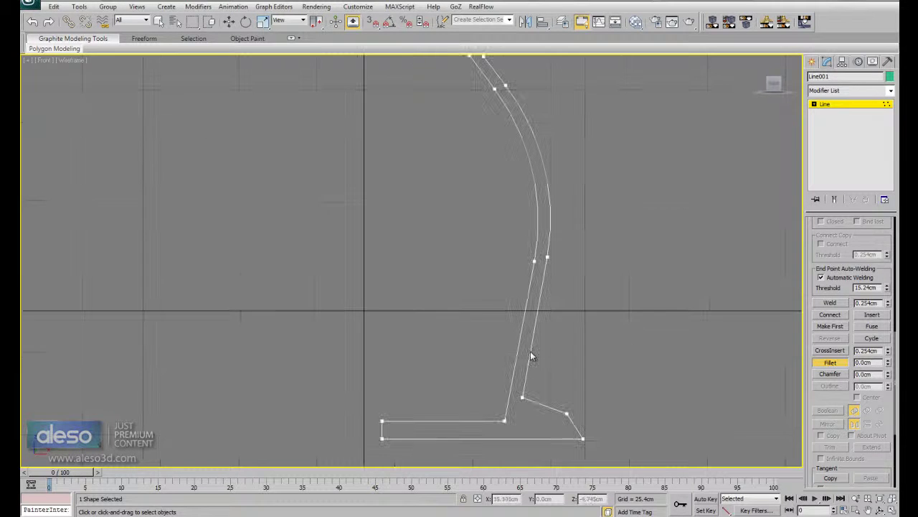
{"action": "left_click_drag", "start_coordinate": [522, 397], "coordinate": [527, 379]}
{"action": "left_click_drag", "start_coordinate": [567, 414], "coordinate": [570, 401]}
{"action": "left_click_drag", "start_coordinate": [584, 437], "coordinate": [589, 434]}
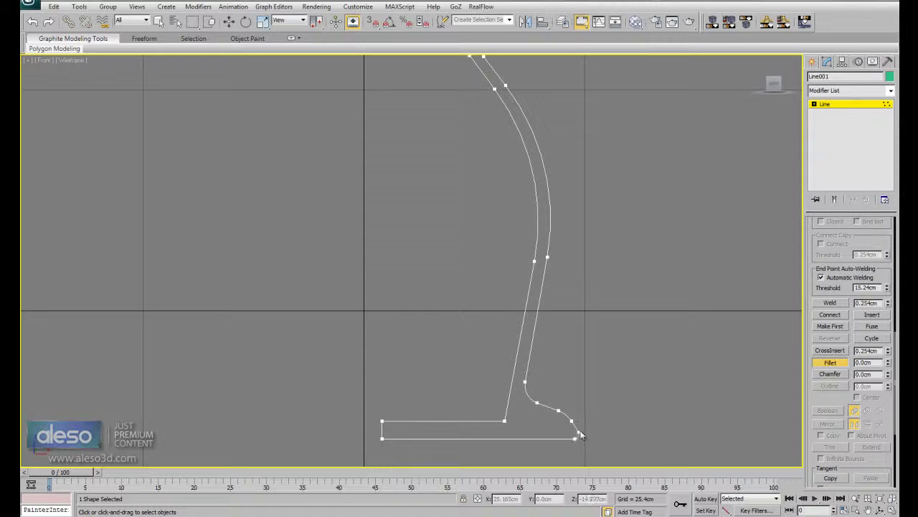
{"action": "left_click_drag", "start_coordinate": [503, 420], "coordinate": [520, 341]}
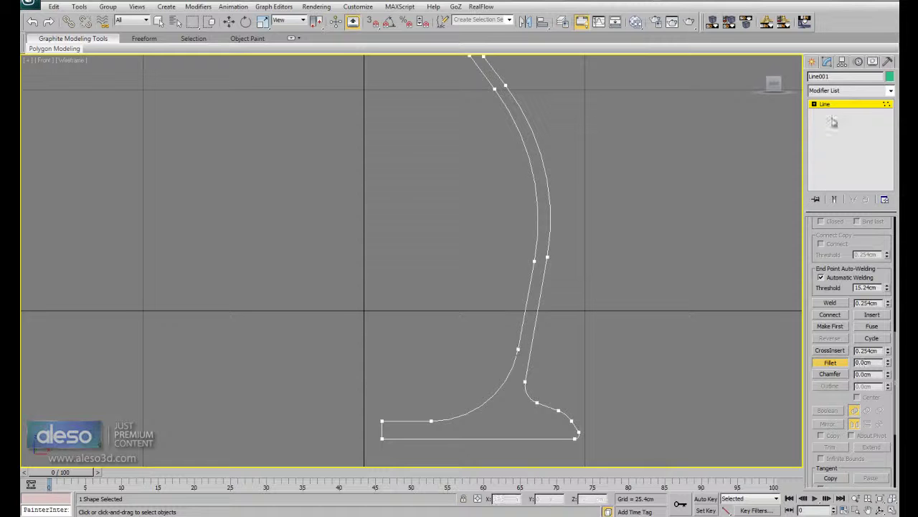
Step: Move the base's two inner-end vertices slightly toward the axis and the rim vertices slightly outward
{"action": "left_click", "coordinate": [856, 107]}
{"action": "scroll", "coordinate": [713, 191], "scroll_direction": "down", "scroll_amount": 4}
{"action": "key", "text": "w"}
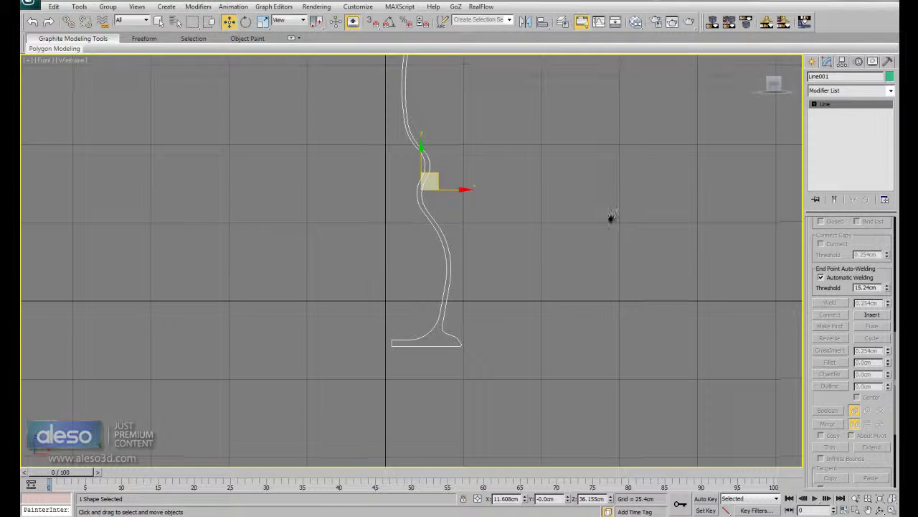
{"action": "scroll", "coordinate": [611, 232], "scroll_direction": "down", "scroll_amount": 2}
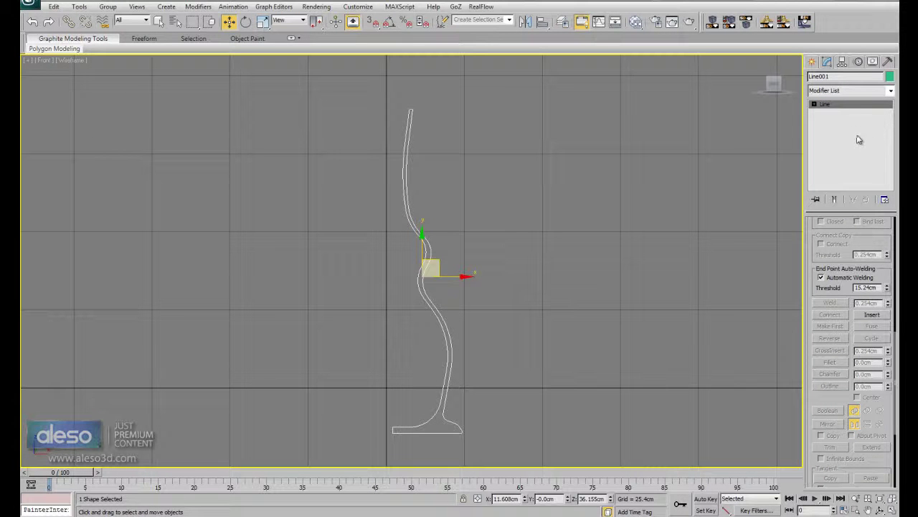
{"action": "key", "text": "1"}
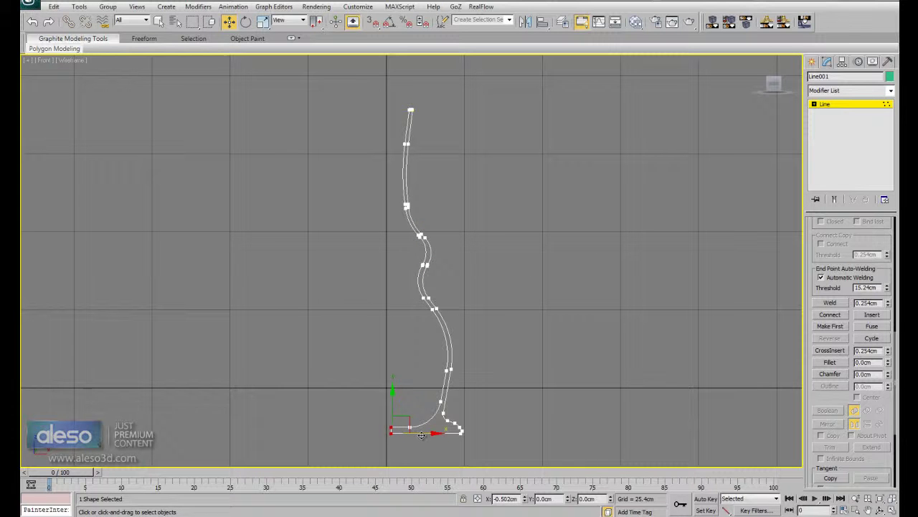
{"action": "left_click_drag", "start_coordinate": [394, 89], "coordinate": [454, 127]}
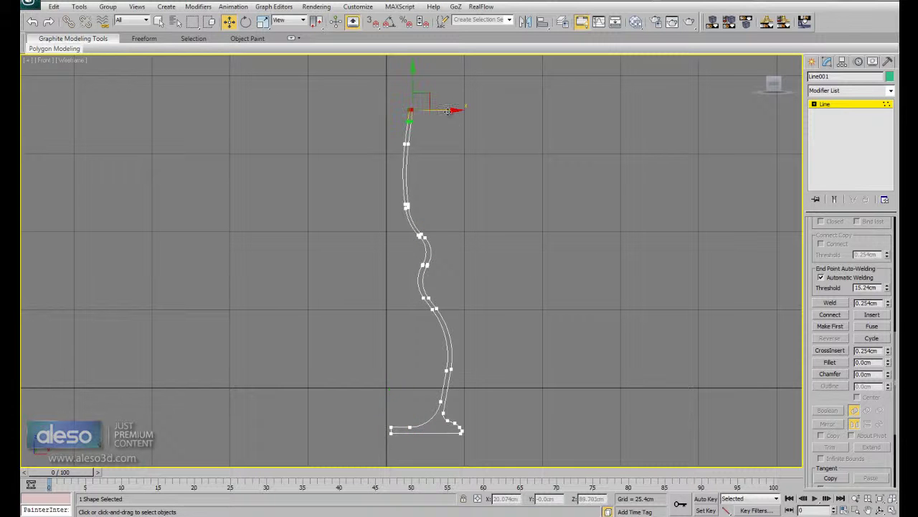
{"action": "left_click", "coordinate": [881, 106]}
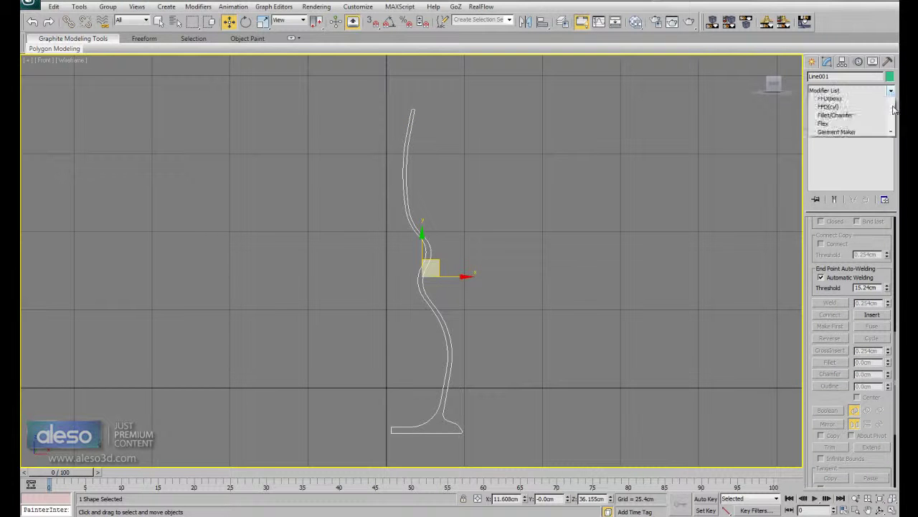
Step: Apply a Lathe modifier to the profile spline and align its axis to Min
{"action": "left_click", "coordinate": [891, 91]}
{"action": "scroll", "coordinate": [878, 132], "scroll_direction": "down", "scroll_amount": 8}
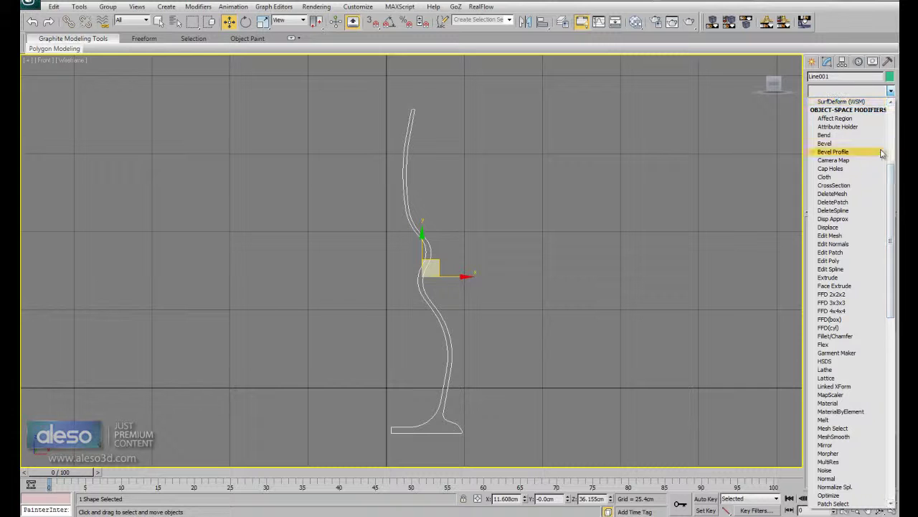
{"action": "left_click", "coordinate": [854, 370]}
{"action": "left_click", "coordinate": [826, 353]}
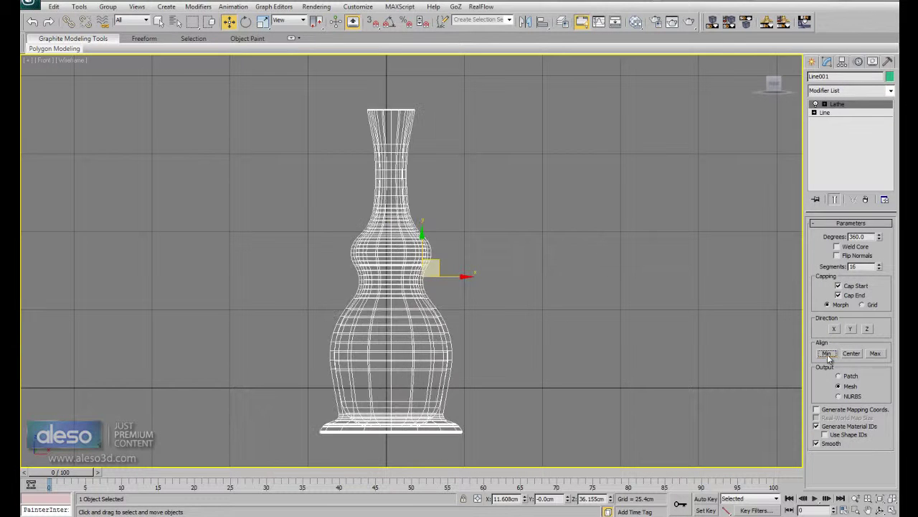
Step: Move the base's two inner-end vertices slightly away from the axis in the Line level and return to the Lathe level
{"action": "left_click", "coordinate": [832, 112]}
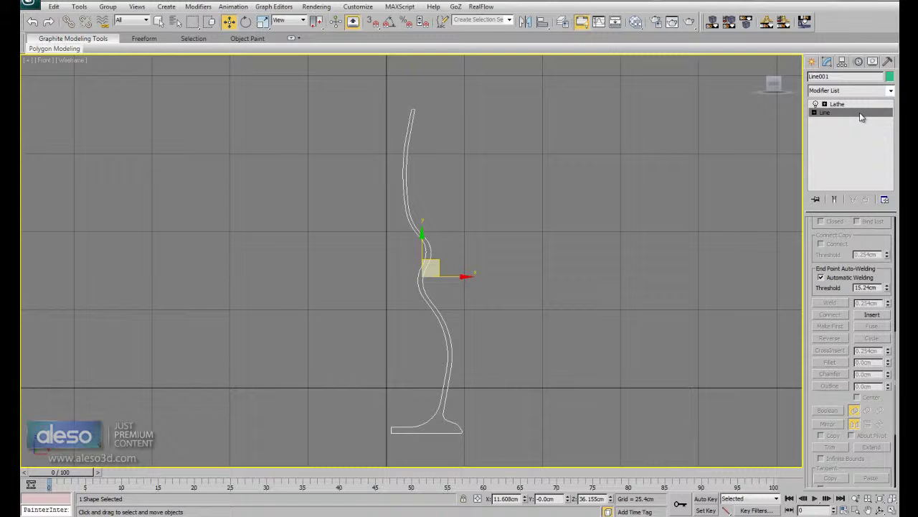
{"action": "key", "text": "1"}
{"action": "left_click_drag", "start_coordinate": [363, 406], "coordinate": [403, 452]}
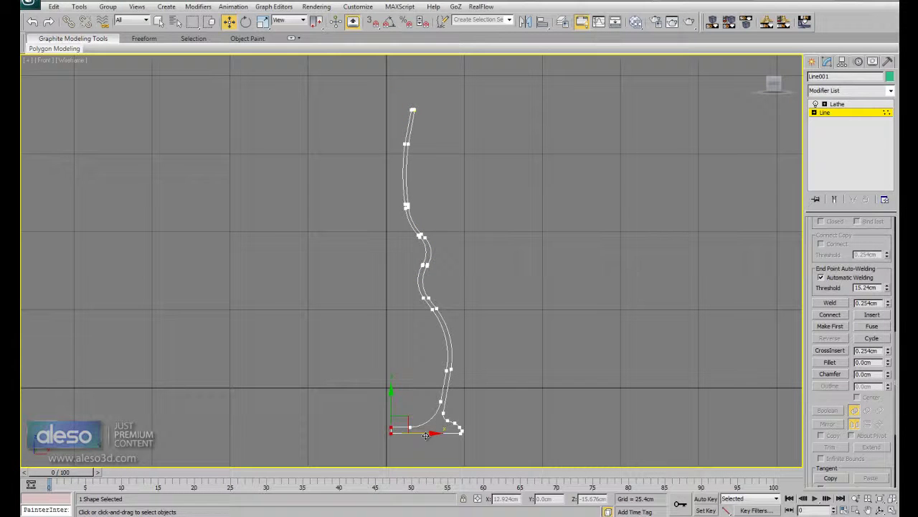
{"action": "left_click", "coordinate": [870, 111]}
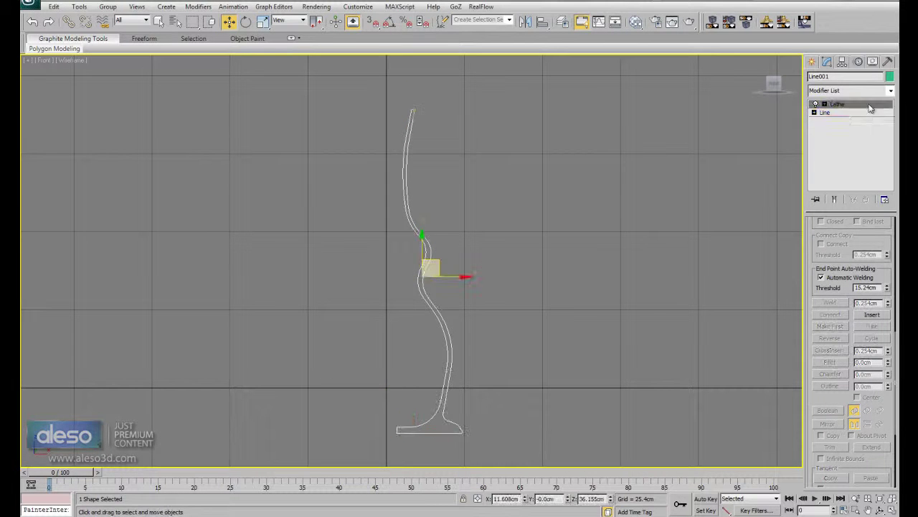
{"action": "left_click", "coordinate": [869, 105]}
Step: View the vase from below in Perspective and shift the Lathe axis along X until the hole in the base closes
{"action": "left_click", "coordinate": [892, 509]}
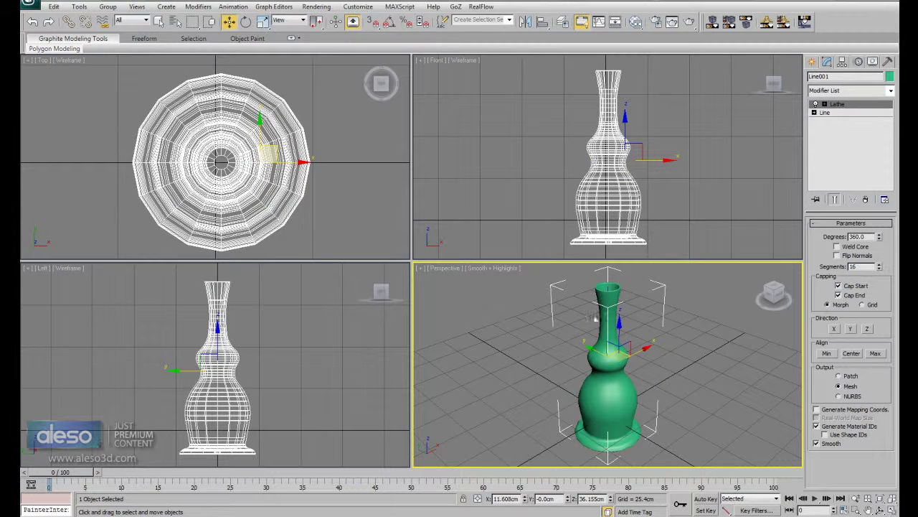
{"action": "left_click", "coordinate": [892, 509]}
{"action": "middle_click_drag", "start_coordinate": [511, 320], "coordinate": [443, 383], "text": "alt"}
{"action": "scroll", "coordinate": [442, 384], "scroll_direction": "up", "scroll_amount": 3}
{"action": "scroll", "coordinate": [754, 296], "scroll_direction": "down", "scroll_amount": 1}
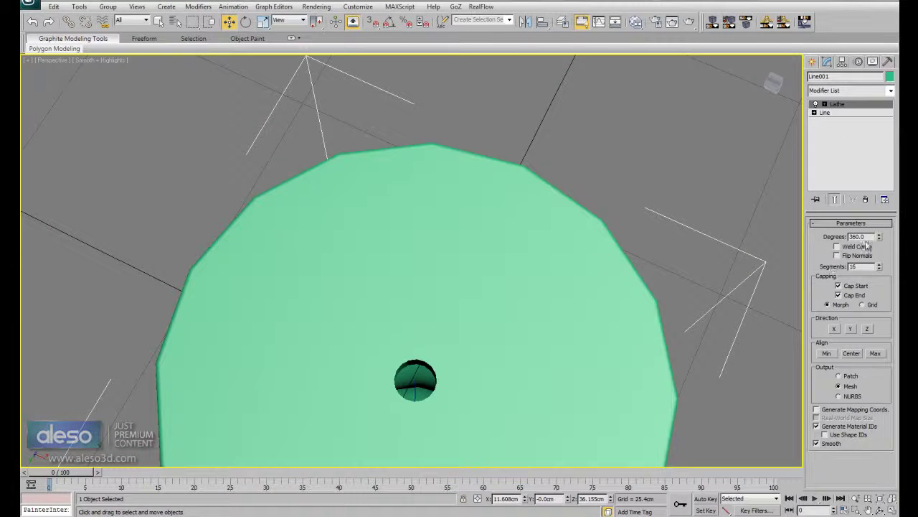
{"action": "left_click", "coordinate": [861, 105]}
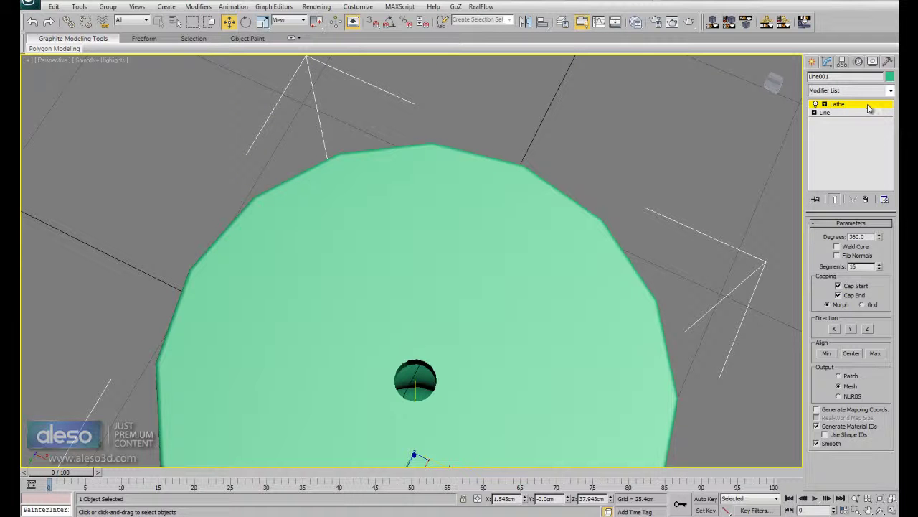
{"action": "middle_click_drag", "start_coordinate": [500, 409], "coordinate": [494, 320]}
{"action": "left_click_drag", "start_coordinate": [451, 369], "coordinate": [465, 373]}
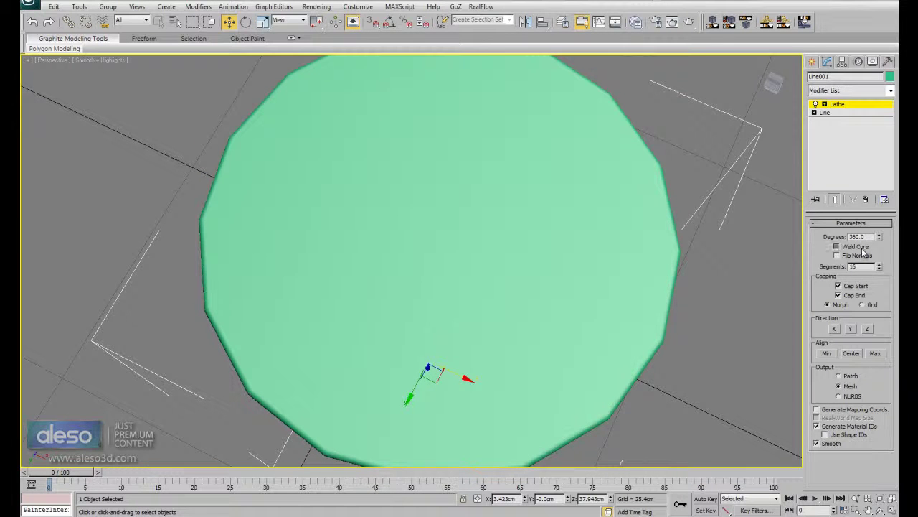
Step: Enable Weld Core on the Lathe, view the whole vase and hide its selection brackets
{"action": "middle_click_drag", "start_coordinate": [784, 271], "coordinate": [512, 346], "text": "alt"}
{"action": "scroll", "coordinate": [513, 347], "scroll_direction": "down", "scroll_amount": 4}
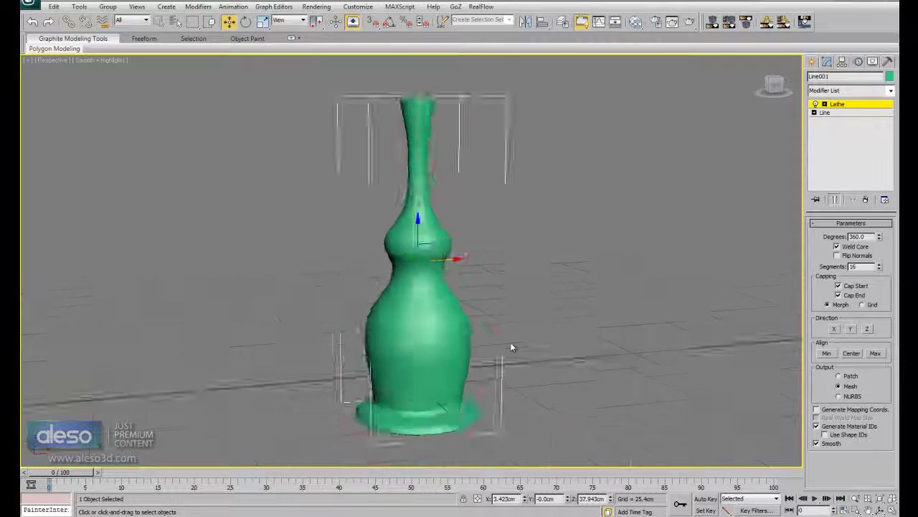
{"action": "key", "text": "j"}
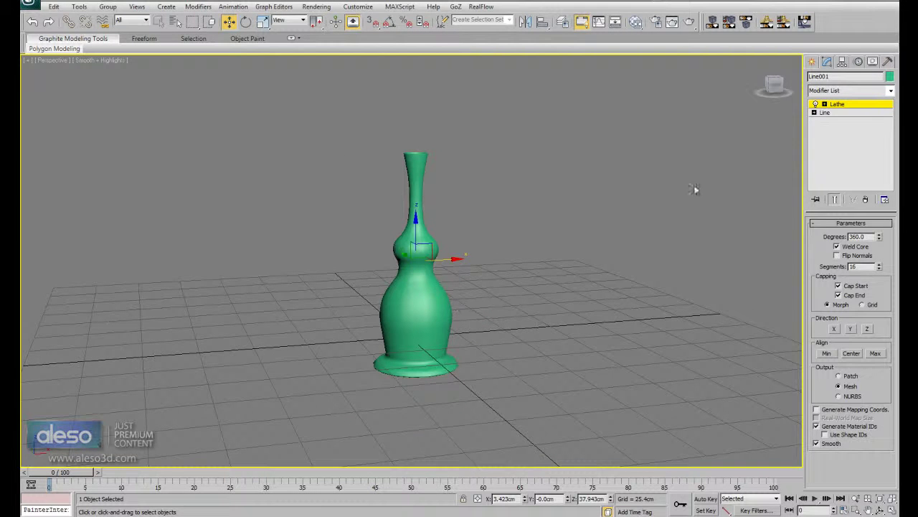
Step: Move the finished vase along X to about -28 cm to make room for a second object
{"action": "left_click", "coordinate": [812, 61]}
{"action": "left_click_drag", "start_coordinate": [428, 248], "coordinate": [367, 214]}
{"action": "mouse_move", "coordinate": [452, 286]}
{"action": "middle_mouse_down", "text": "alt"}
{"action": "mouse_move", "coordinate": [479, 281]}
{"action": "mouse_move", "coordinate": [459, 291]}
{"action": "middle_mouse_up", "text": "alt"}
{"action": "key", "text": "alt+w"}
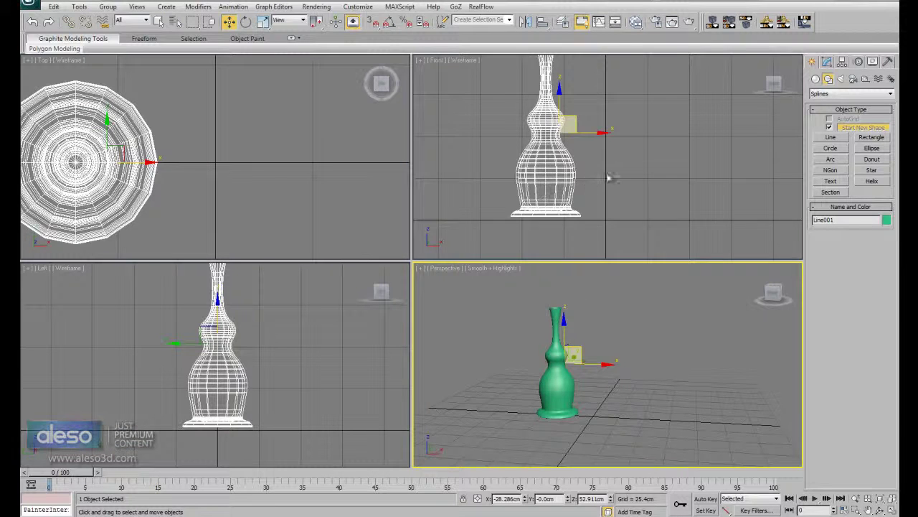
Step: Start a new Line in the Front viewport beside the vase, drawing a stepped foot and the outer wall up to its widest point
{"action": "middle_click_drag", "start_coordinate": [607, 178], "coordinate": [605, 210]}
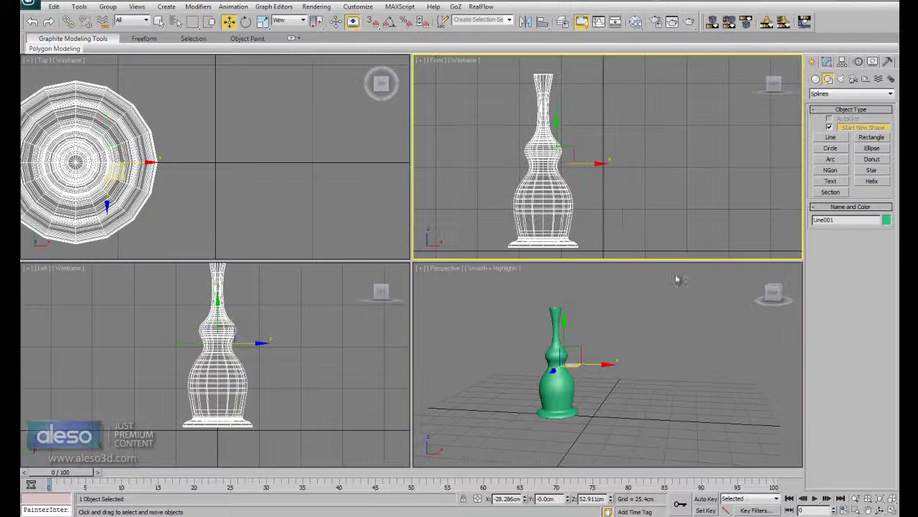
{"action": "left_click", "coordinate": [891, 510]}
{"action": "middle_click_drag", "start_coordinate": [578, 271], "coordinate": [518, 256]}
{"action": "left_click", "coordinate": [830, 137]}
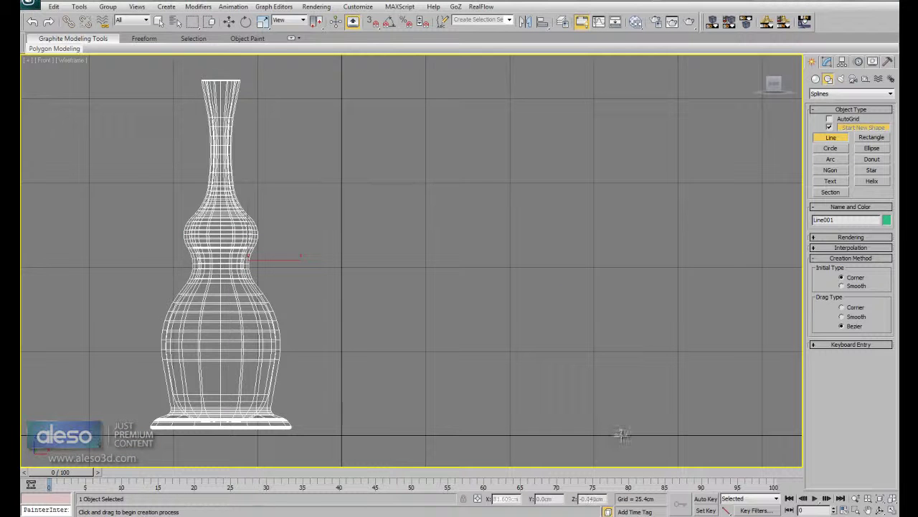
{"action": "left_click", "coordinate": [620, 435]}
{"action": "left_click", "coordinate": [609, 421]}
{"action": "left_click", "coordinate": [609, 413]}
{"action": "left_click", "coordinate": [604, 411]}
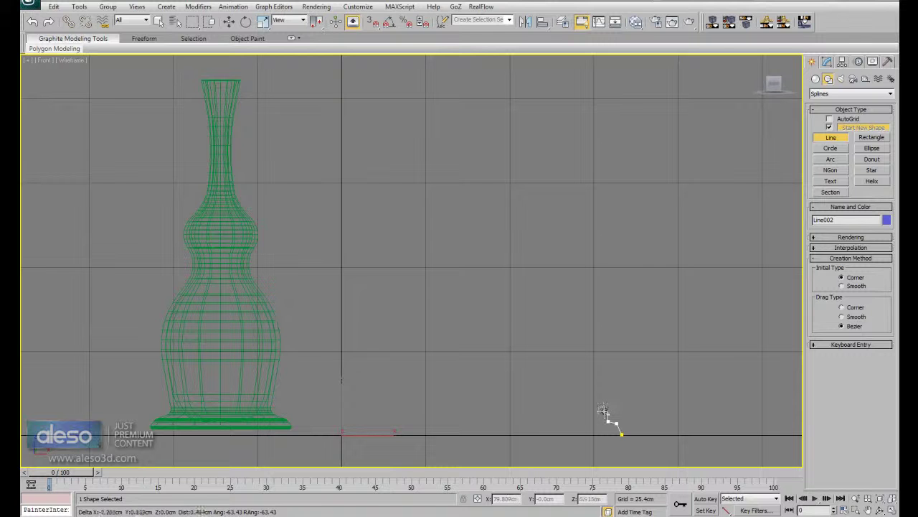
{"action": "left_click", "coordinate": [646, 271]}
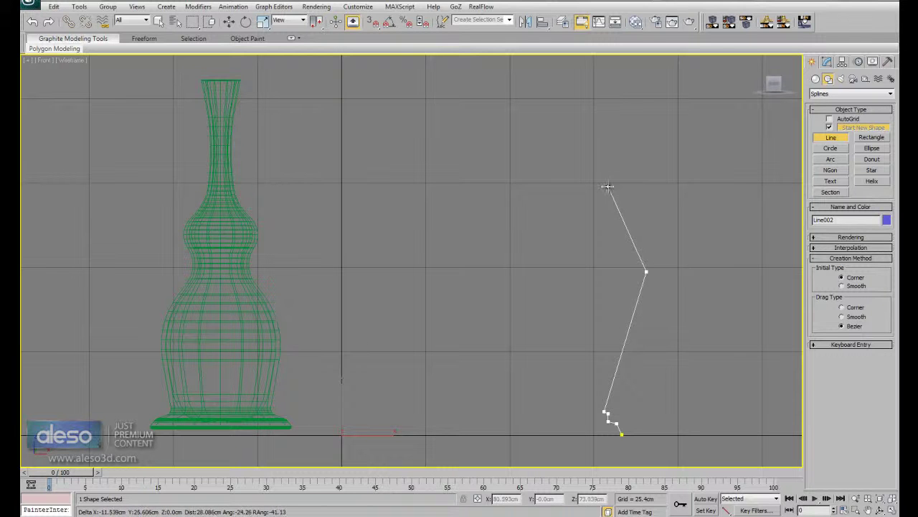
Step: Check the reference picture and continue the outer wall inward to the neck and outward to the tip of the flared rim
{"action": "key", "text": "alt+Tab"}
{"action": "key", "text": "alt+Tab"}
{"action": "left_click", "coordinate": [609, 187]}
{"action": "left_click", "coordinate": [616, 167]}
{"action": "left_click", "coordinate": [640, 156]}
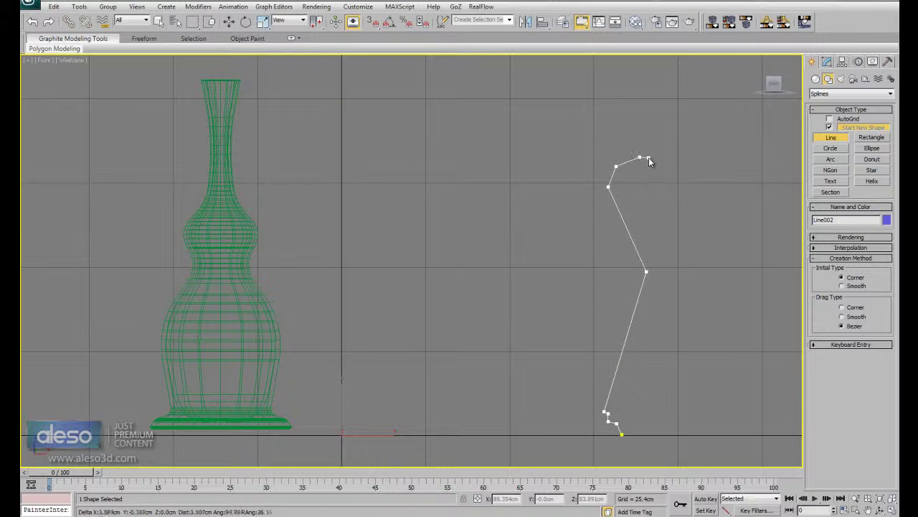
{"action": "left_click", "coordinate": [654, 157]}
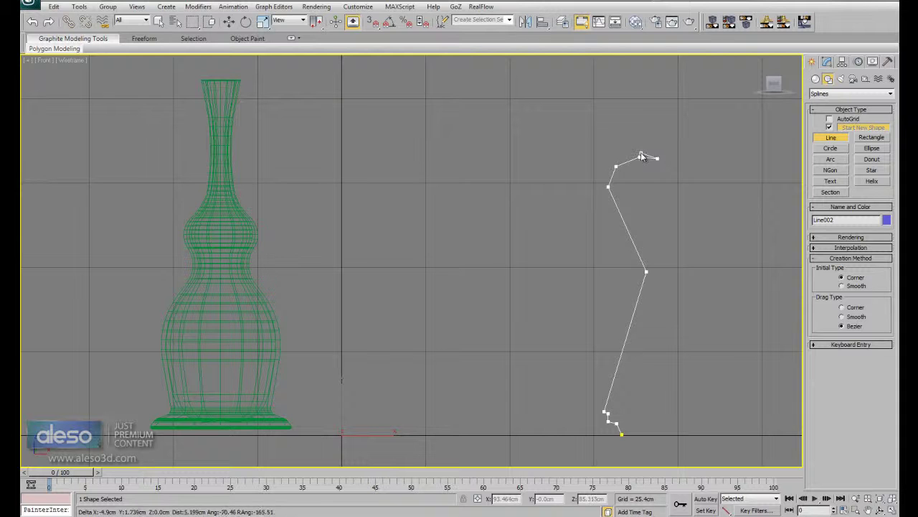
Step: Draw the inner wall from the rim back down, following the outer wall closely to just above the base line
{"action": "left_click", "coordinate": [613, 166]}
{"action": "left_click", "coordinate": [605, 188]}
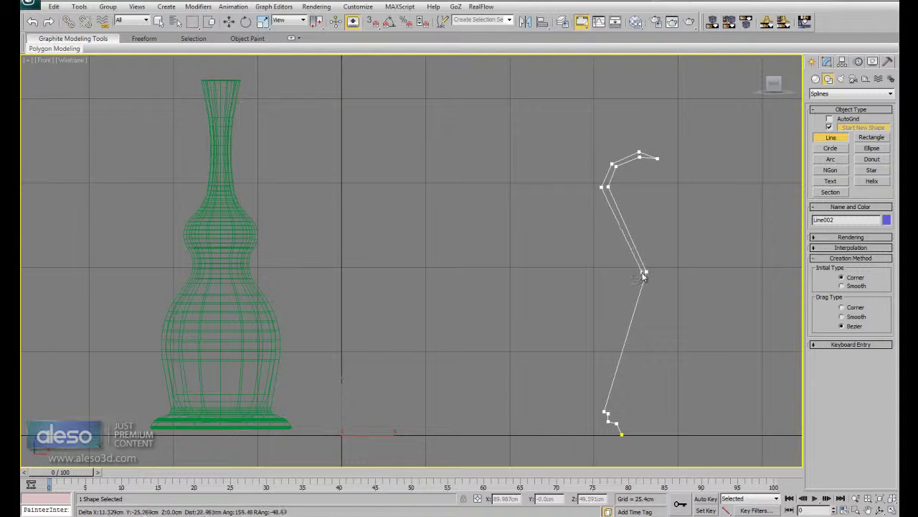
{"action": "left_click", "coordinate": [644, 273]}
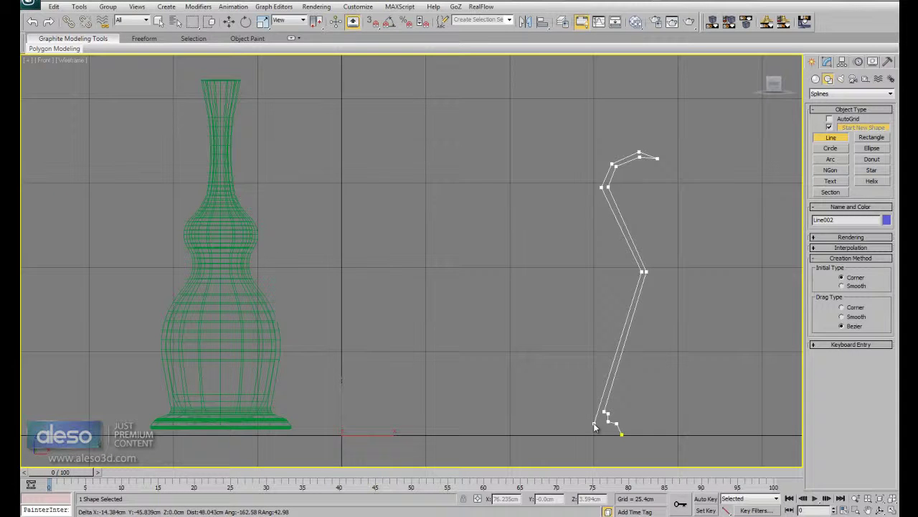
{"action": "left_click", "coordinate": [593, 423]}
Step: Draw the flat base strip toward the vase's centre and back to the starting vertex, and close the spline
{"action": "left_click", "coordinate": [537, 422]}
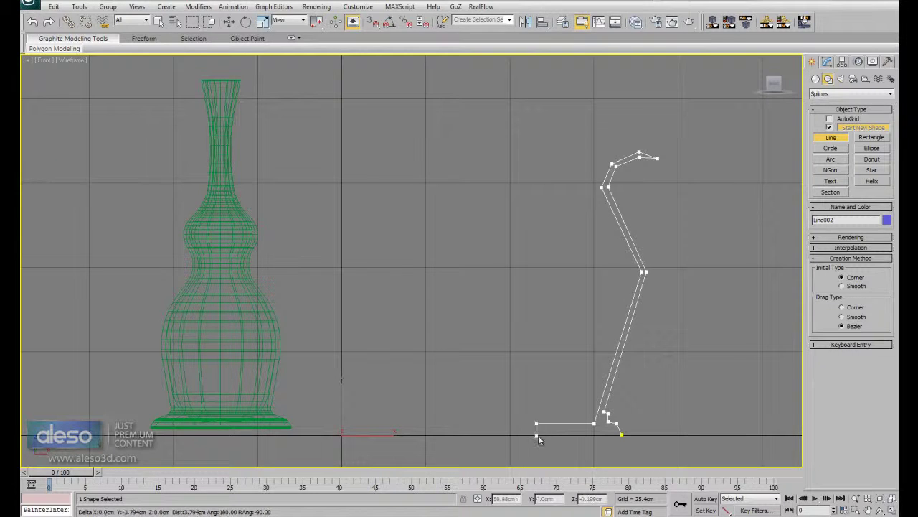
{"action": "left_click", "coordinate": [539, 433]}
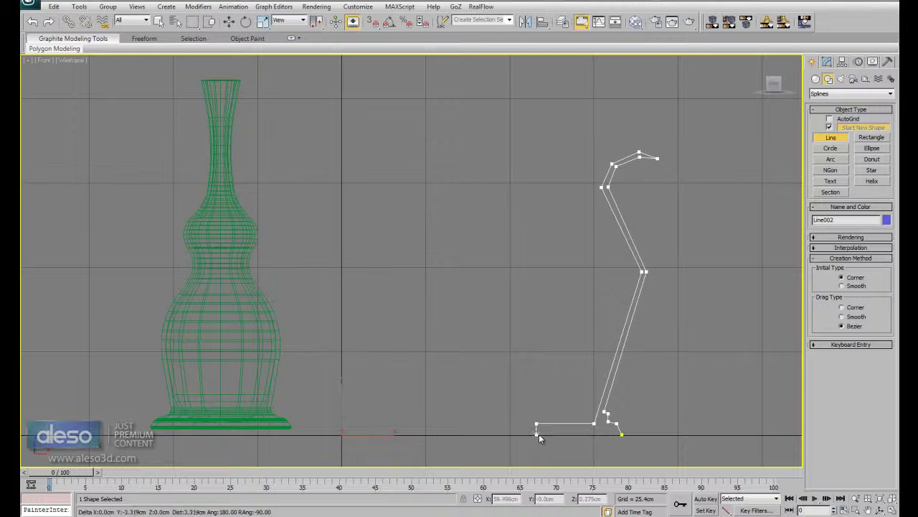
{"action": "left_click", "coordinate": [621, 435]}
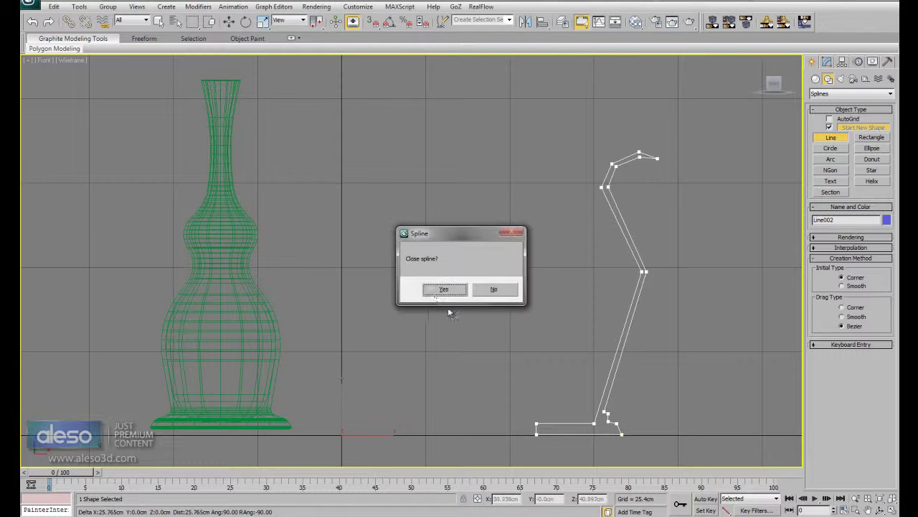
{"action": "left_click", "coordinate": [455, 290]}
Step: Enter vertex editing on the new vase profile and use Refine to add three closely spaced vertices on the lower outer wall
{"action": "left_click", "coordinate": [229, 22]}
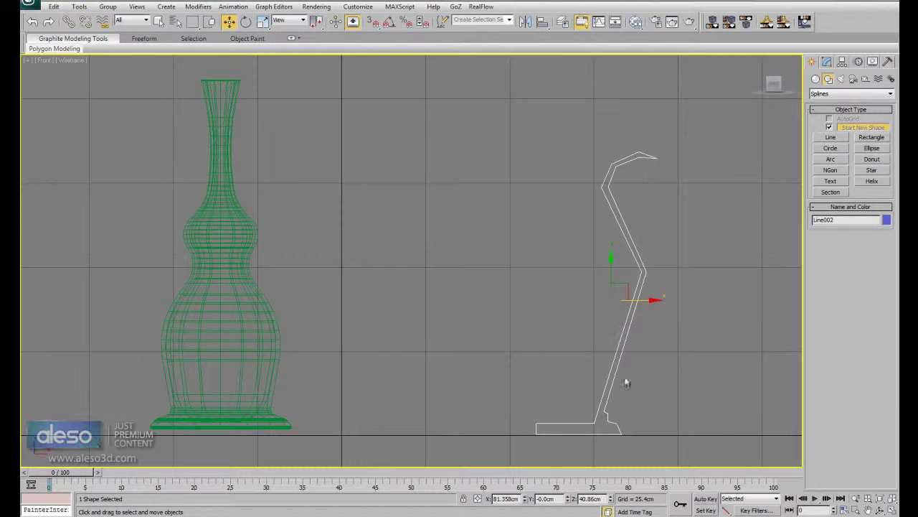
{"action": "middle_click_drag", "start_coordinate": [687, 396], "coordinate": [463, 269]}
{"action": "scroll", "coordinate": [464, 268], "scroll_direction": "up", "scroll_amount": 5}
{"action": "middle_click_drag", "start_coordinate": [377, 302], "coordinate": [475, 343]}
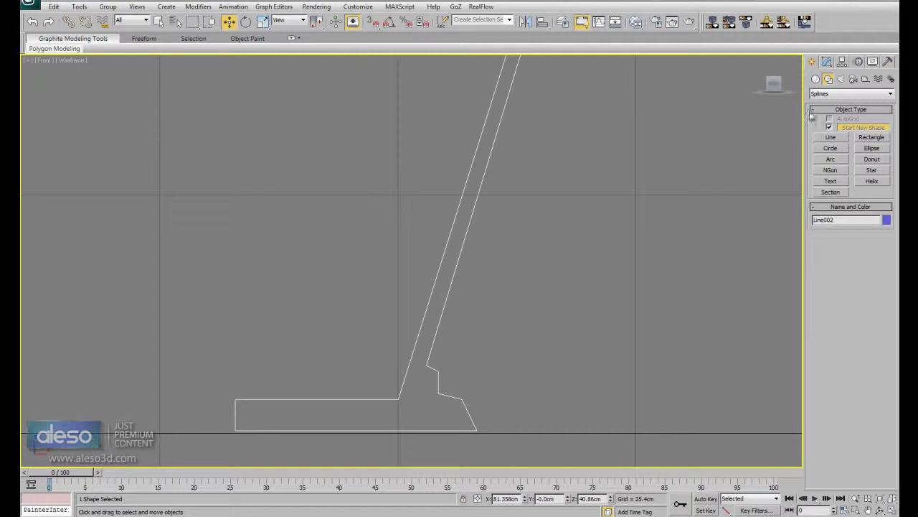
{"action": "left_click", "coordinate": [828, 61]}
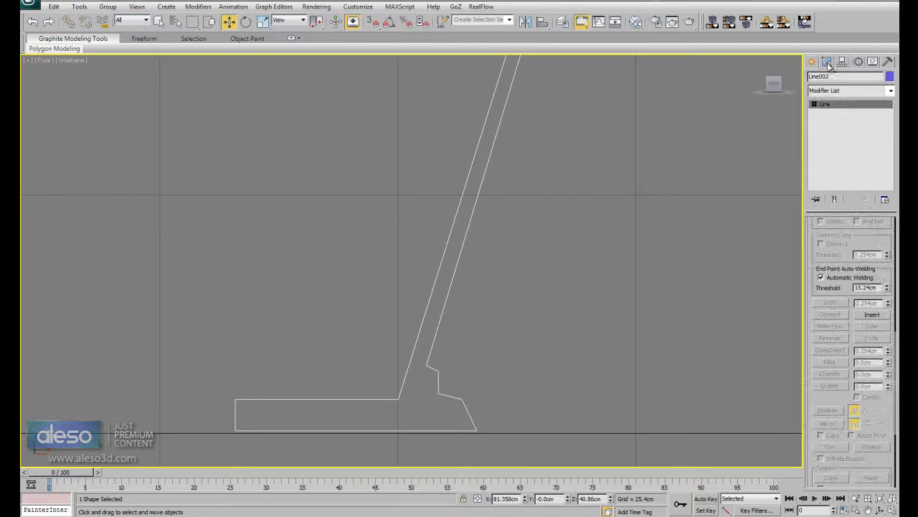
{"action": "left_click", "coordinate": [860, 105]}
{"action": "scroll", "coordinate": [832, 315], "scroll_direction": "up", "scroll_amount": 5}
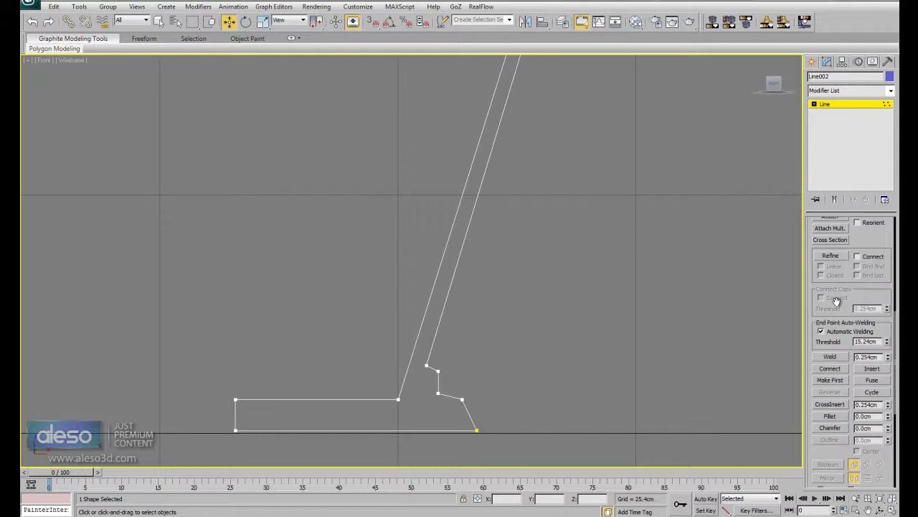
{"action": "left_click", "coordinate": [831, 364]}
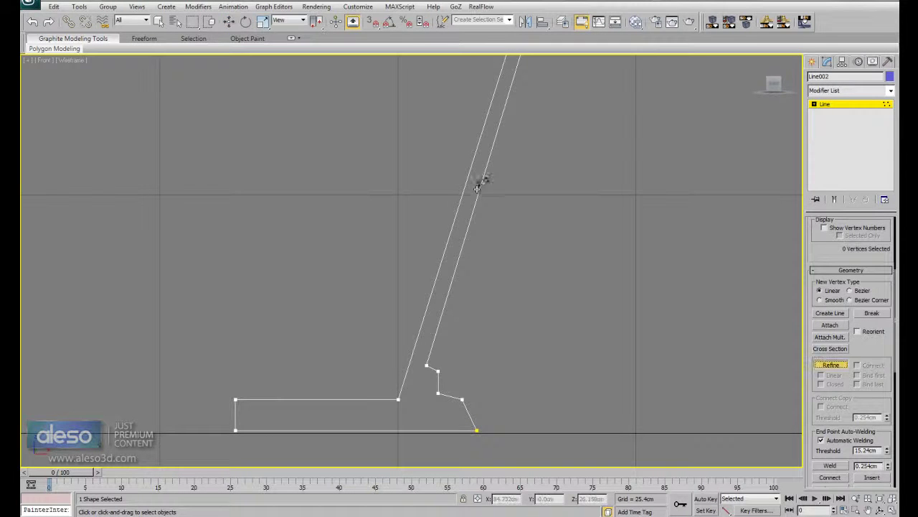
{"action": "left_click", "coordinate": [480, 188]}
{"action": "left_click", "coordinate": [474, 205]}
{"action": "left_click", "coordinate": [469, 224]}
Step: Refine the outer wall with six closely spaced vertices higher up, just below its widest point
{"action": "middle_click_drag", "start_coordinate": [535, 198], "coordinate": [522, 273]}
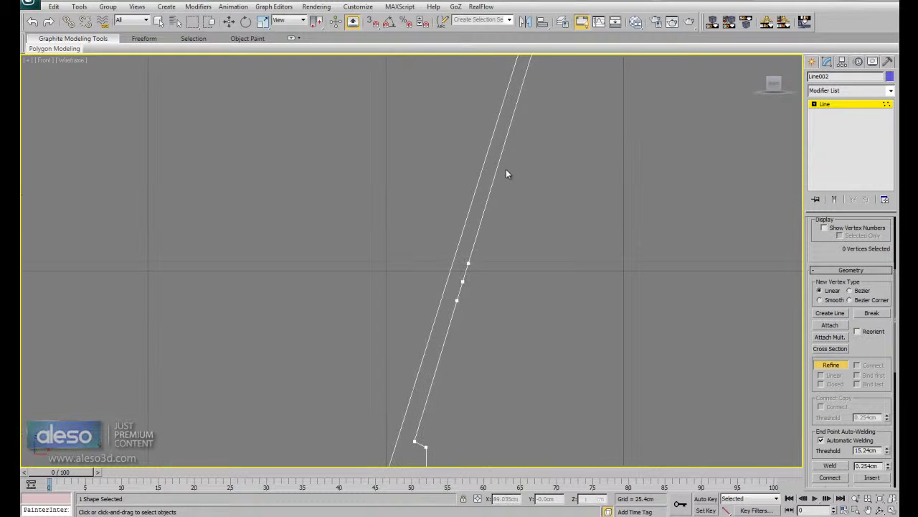
{"action": "left_click", "coordinate": [500, 159]}
{"action": "left_click", "coordinate": [502, 149]}
{"action": "left_click", "coordinate": [506, 138]}
{"action": "left_click", "coordinate": [510, 129]}
{"action": "left_click", "coordinate": [512, 118]}
{"action": "left_click", "coordinate": [515, 108]}
Step: Move the middle vertex of the lower group and the second and fifth vertices of the upper group outward to form ridges
{"action": "left_click", "coordinate": [229, 21]}
{"action": "left_click", "coordinate": [462, 282]}
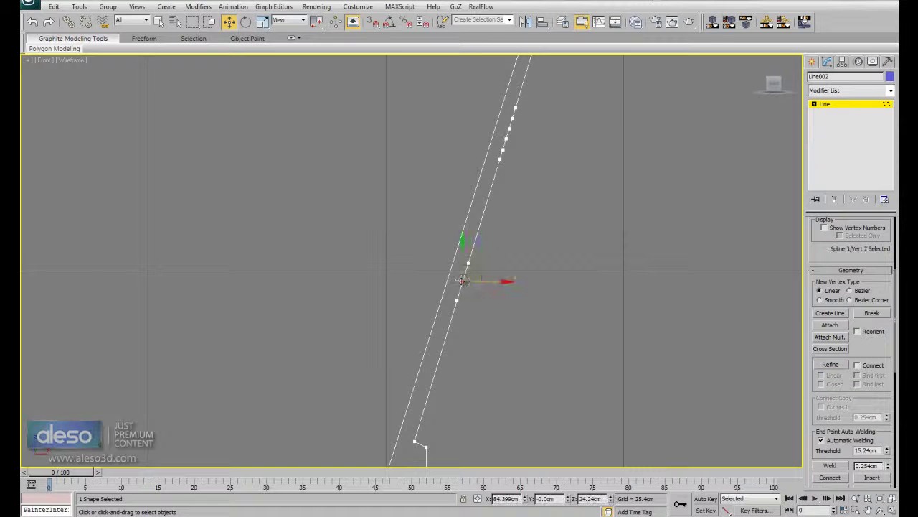
{"action": "left_click_drag", "start_coordinate": [479, 268], "coordinate": [497, 275]}
{"action": "middle_click_drag", "start_coordinate": [540, 215], "coordinate": [527, 291]}
{"action": "left_click", "coordinate": [491, 226]}
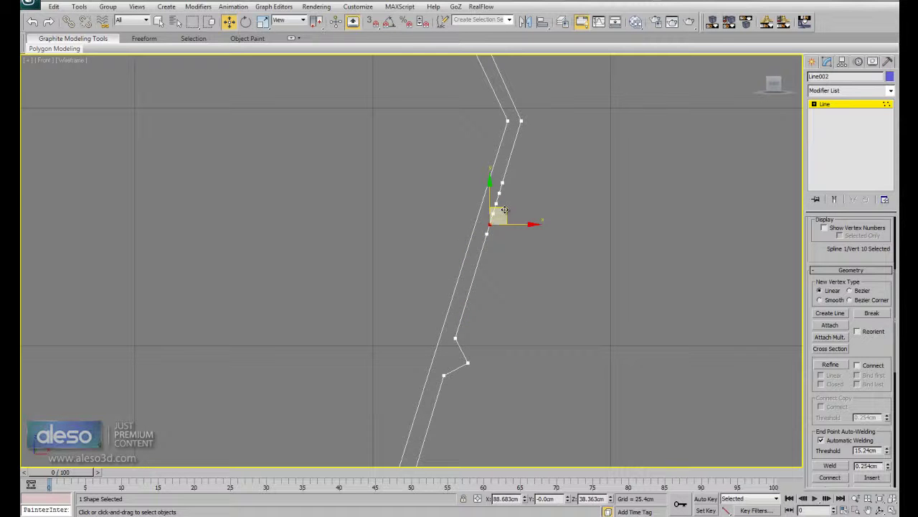
{"action": "left_click_drag", "start_coordinate": [505, 211], "coordinate": [513, 211]}
{"action": "left_click", "coordinate": [500, 193]}
{"action": "left_click_drag", "start_coordinate": [510, 177], "coordinate": [529, 184]}
Step: Activate Fillet for the profile's vertices and select the tip vertex of the flared rim
{"action": "middle_click_drag", "start_coordinate": [589, 289], "coordinate": [533, 308]}
{"action": "scroll", "coordinate": [532, 315], "scroll_direction": "down", "scroll_amount": 3}
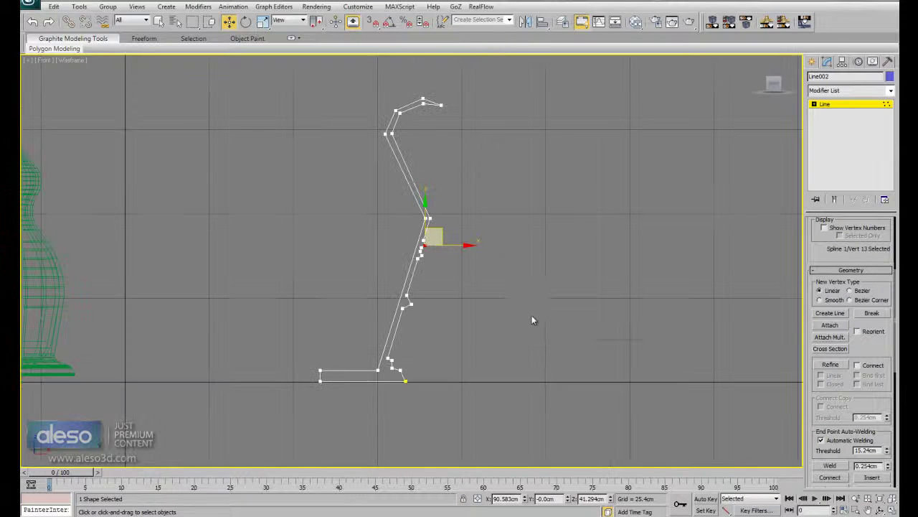
{"action": "middle_click_drag", "start_coordinate": [526, 223], "coordinate": [541, 367]}
{"action": "middle_click_drag", "start_coordinate": [533, 286], "coordinate": [528, 303]}
{"action": "scroll", "coordinate": [514, 347], "scroll_direction": "up", "scroll_amount": 5}
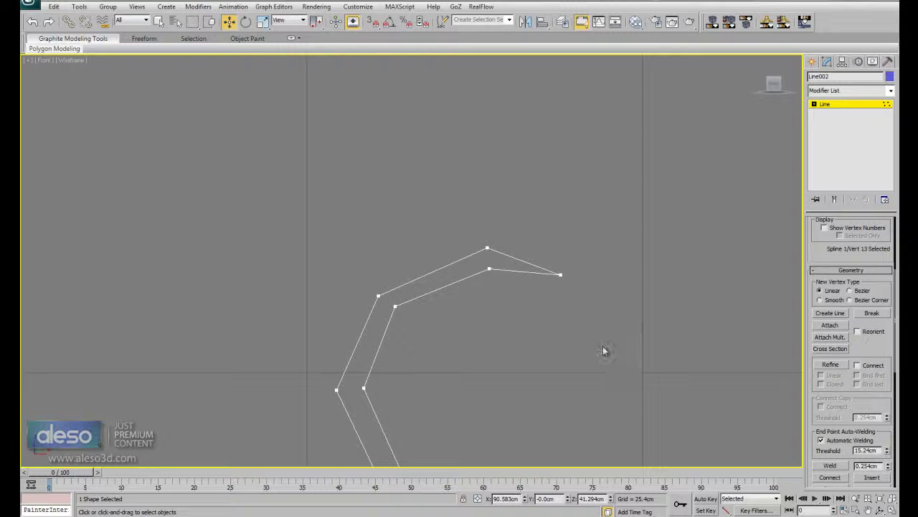
{"action": "middle_click_drag", "start_coordinate": [601, 355], "coordinate": [551, 301]}
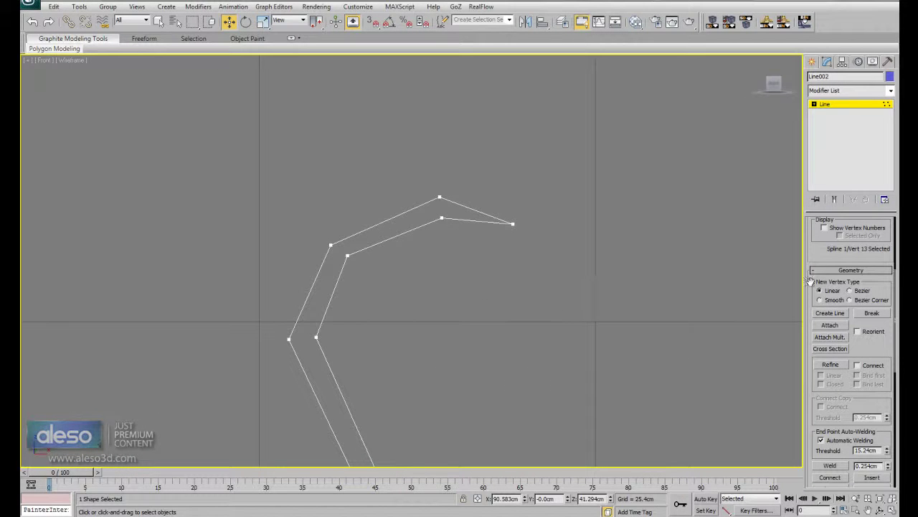
{"action": "scroll", "coordinate": [825, 269], "scroll_direction": "up", "scroll_amount": 5}
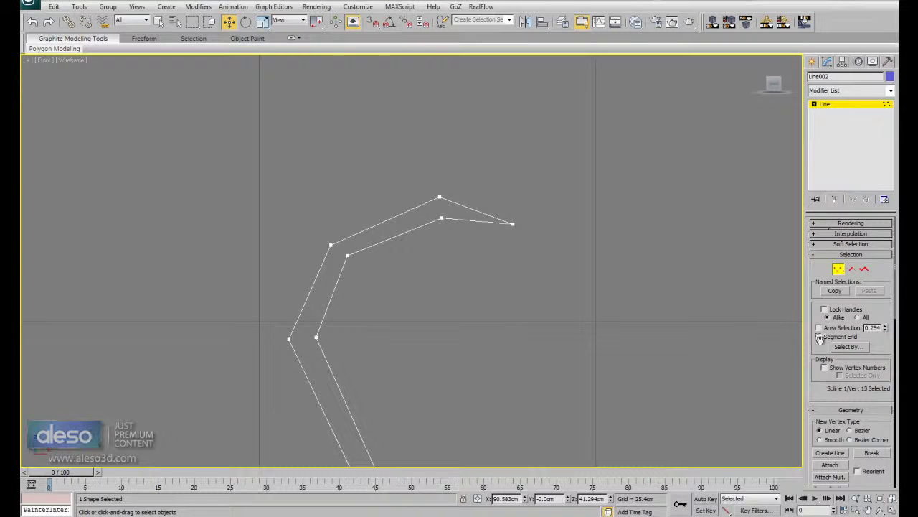
{"action": "scroll", "coordinate": [831, 393], "scroll_direction": "down", "scroll_amount": 5}
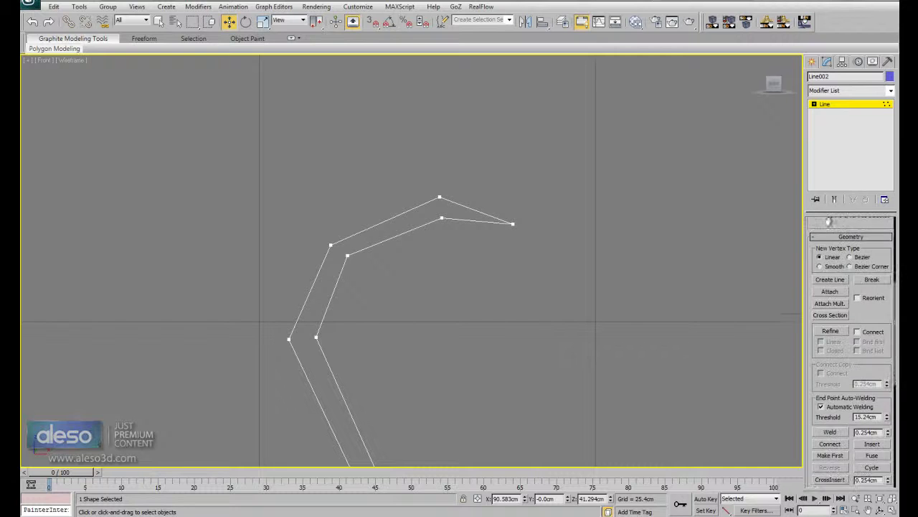
{"action": "scroll", "coordinate": [838, 386], "scroll_direction": "down", "scroll_amount": 3}
{"action": "left_click", "coordinate": [830, 373]}
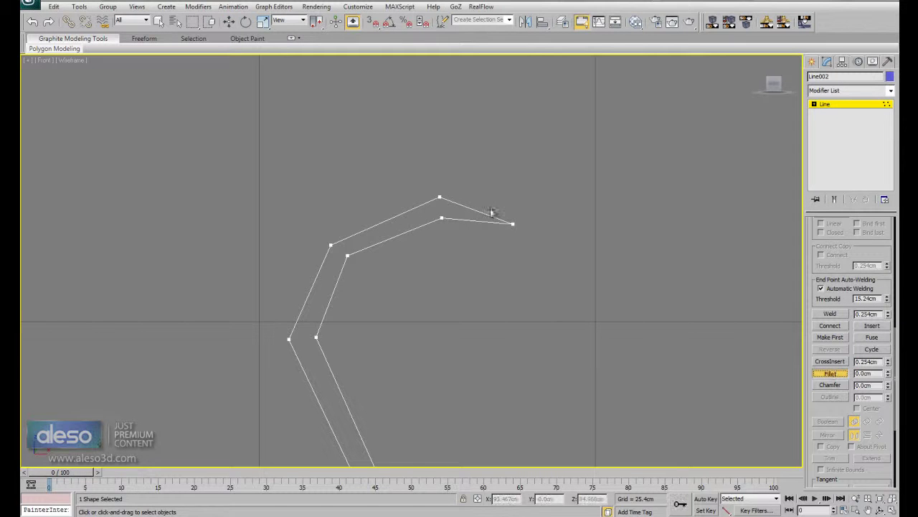
{"action": "left_click_drag", "start_coordinate": [487, 200], "coordinate": [544, 260]}
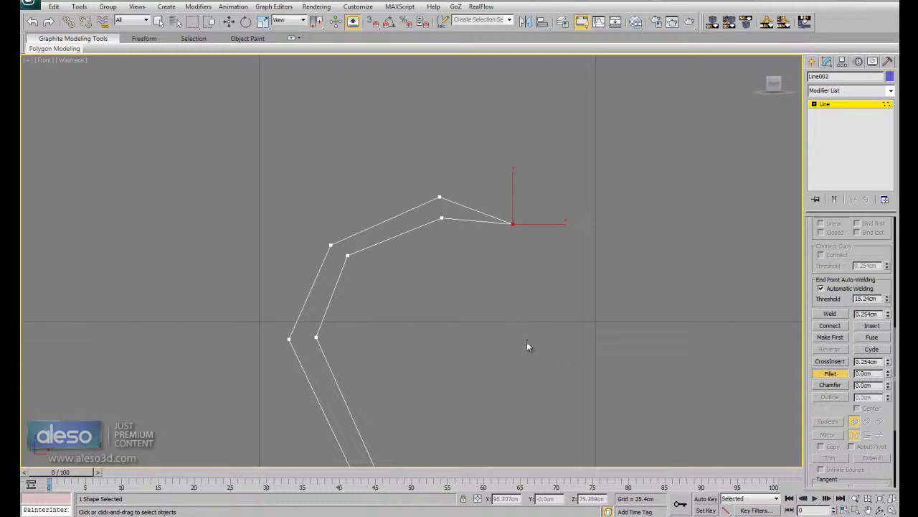
Step: Fillet the rim tip and the bends of both walls along the flared rim and neck into smooth curves
{"action": "middle_click_drag", "start_coordinate": [530, 346], "coordinate": [521, 163]}
{"action": "scroll", "coordinate": [528, 198], "scroll_direction": "down", "scroll_amount": 3}
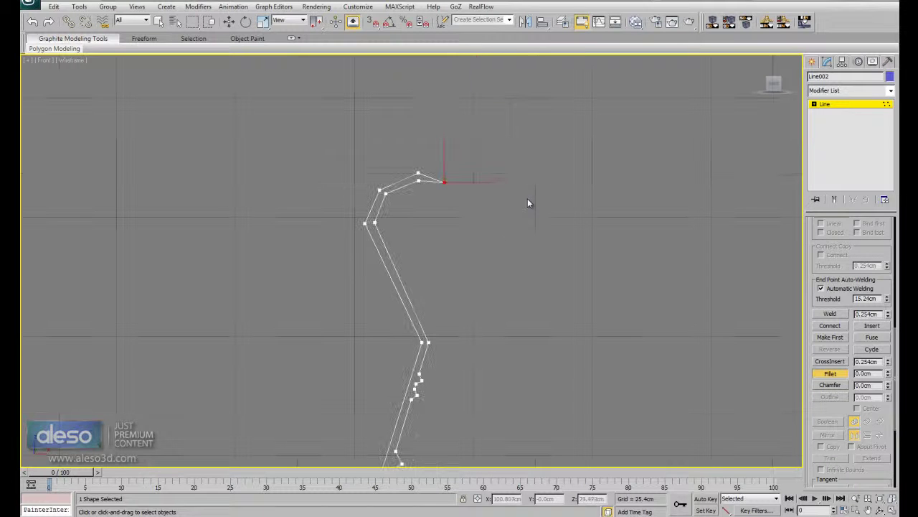
{"action": "middle_click_drag", "start_coordinate": [462, 223], "coordinate": [463, 266]}
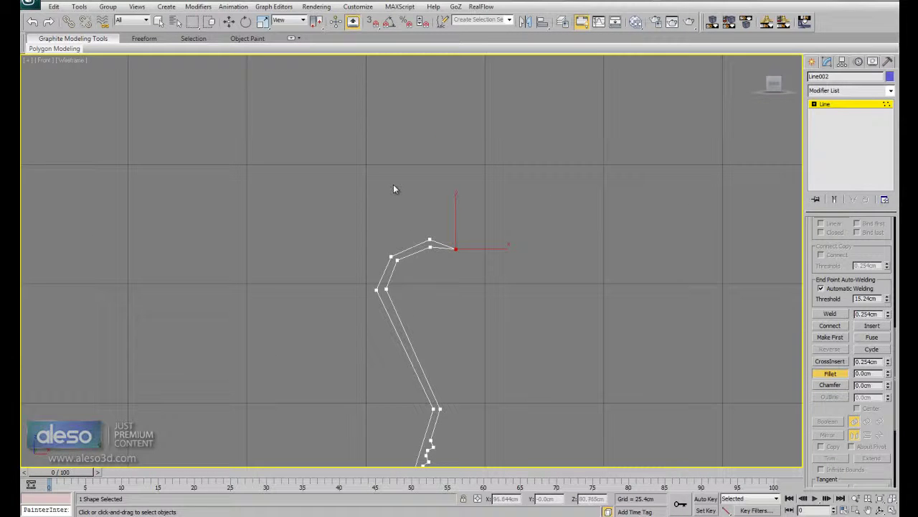
{"action": "middle_click_drag", "start_coordinate": [474, 322], "coordinate": [483, 283]}
{"action": "scroll", "coordinate": [469, 218], "scroll_direction": "up", "scroll_amount": 4}
{"action": "middle_click_drag", "start_coordinate": [469, 218], "coordinate": [508, 293]}
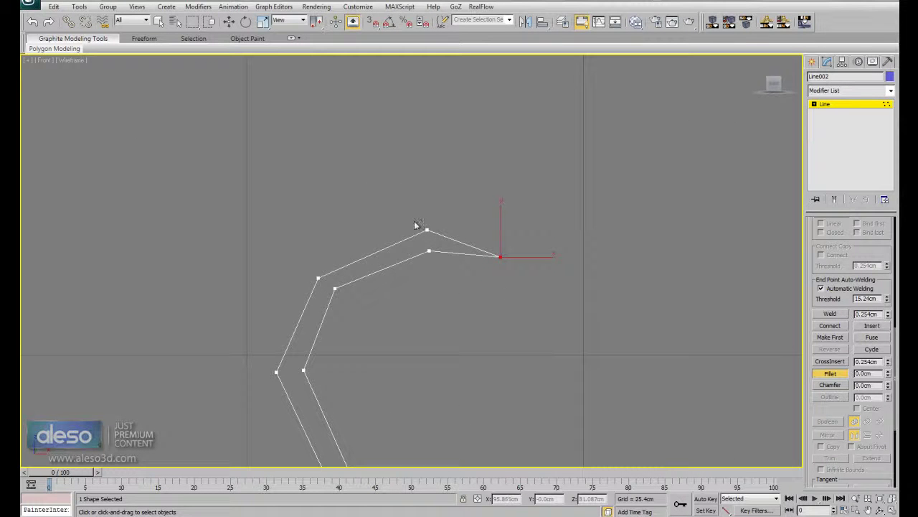
{"action": "left_click_drag", "start_coordinate": [494, 264], "coordinate": [425, 195]}
{"action": "left_click_drag", "start_coordinate": [293, 241], "coordinate": [347, 282]}
{"action": "left_click_drag", "start_coordinate": [283, 374], "coordinate": [306, 326]}
Step: Fillet the vertices of both walls at the vase's widest point
{"action": "scroll", "coordinate": [416, 247], "scroll_direction": "down", "scroll_amount": 8}
{"action": "left_click_drag", "start_coordinate": [402, 267], "coordinate": [429, 266]}
{"action": "middle_click_drag", "start_coordinate": [462, 342], "coordinate": [473, 274]}
{"action": "scroll", "coordinate": [458, 334], "scroll_direction": "up", "scroll_amount": 6}
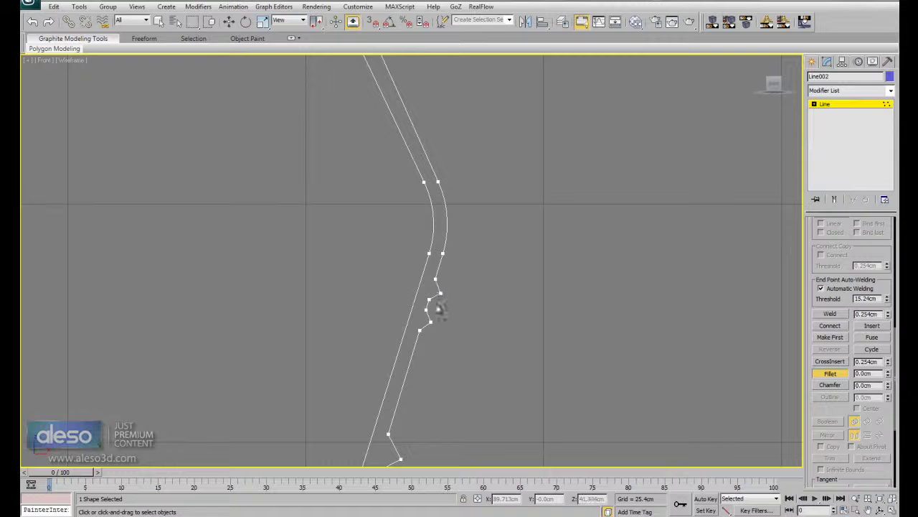
{"action": "middle_click_drag", "start_coordinate": [286, 337], "coordinate": [523, 324]}
{"action": "scroll", "coordinate": [600, 334], "scroll_direction": "down", "scroll_amount": 8}
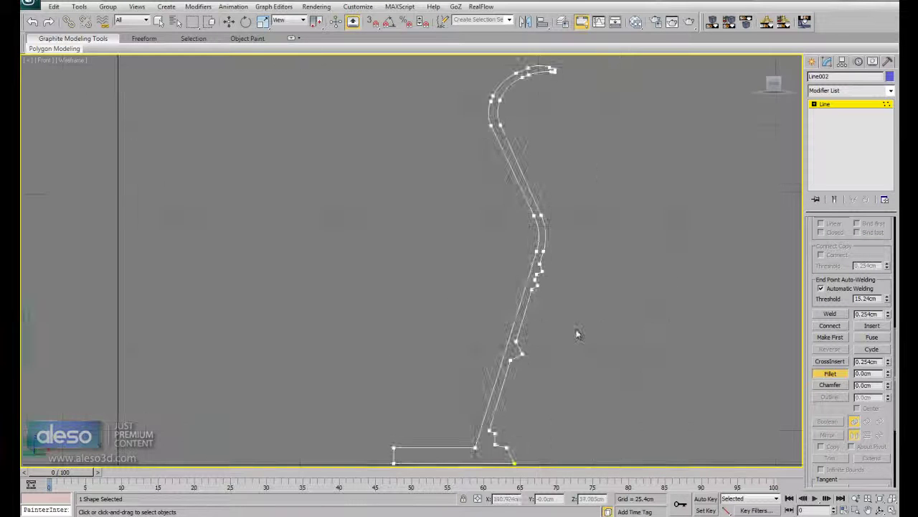
{"action": "middle_click_drag", "start_coordinate": [299, 327], "coordinate": [398, 330]}
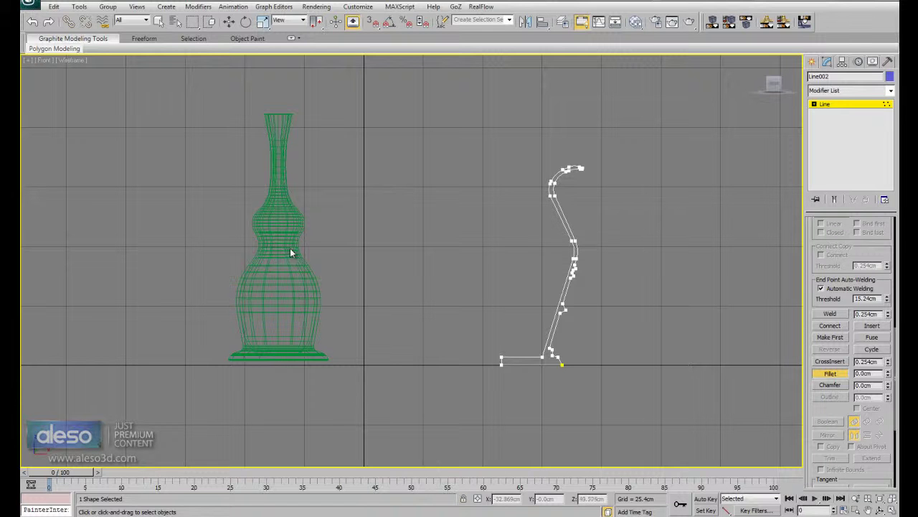
Step: Fillet the vertices of the double ridge below the widest point and of the single ridge on the lower wall
{"action": "middle_click_drag", "start_coordinate": [584, 287], "coordinate": [524, 282]}
{"action": "scroll", "coordinate": [524, 285], "scroll_direction": "up", "scroll_amount": 6}
{"action": "middle_click_drag", "start_coordinate": [624, 268], "coordinate": [345, 253]}
{"action": "scroll", "coordinate": [387, 258], "scroll_direction": "up", "scroll_amount": 4}
{"action": "left_click_drag", "start_coordinate": [406, 228], "coordinate": [474, 338]}
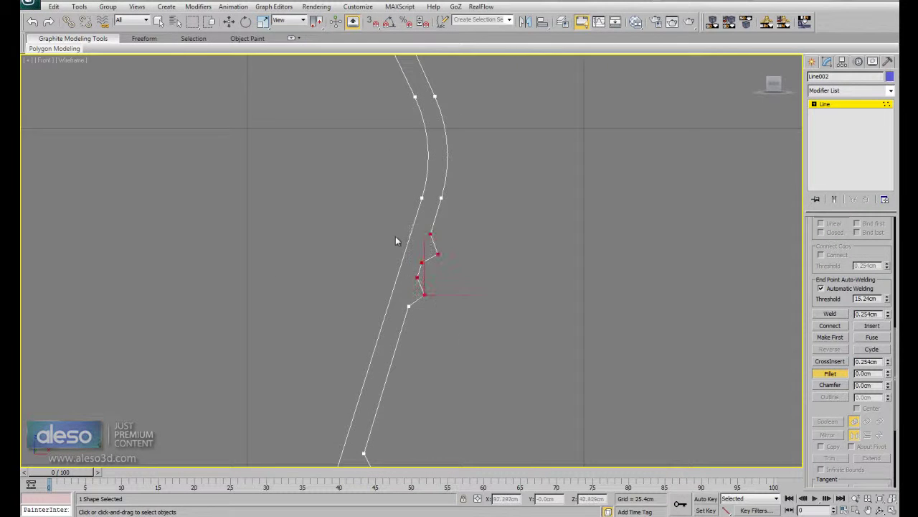
{"action": "left_click_drag", "start_coordinate": [425, 295], "coordinate": [428, 278]}
{"action": "middle_click_drag", "start_coordinate": [435, 352], "coordinate": [482, 190]}
{"action": "left_click_drag", "start_coordinate": [375, 256], "coordinate": [452, 368]}
{"action": "left_click_drag", "start_coordinate": [428, 311], "coordinate": [429, 300]}
Step: Fillet the stepped foot's corners and widely round the inner corner between wall and base, leaving vertex editing when done
{"action": "middle_click_drag", "start_coordinate": [465, 366], "coordinate": [557, 166]}
{"action": "left_click_drag", "start_coordinate": [420, 309], "coordinate": [476, 371]}
{"action": "left_click_drag", "start_coordinate": [446, 330], "coordinate": [448, 320]}
{"action": "left_click_drag", "start_coordinate": [490, 378], "coordinate": [484, 357]}
{"action": "left_click_drag", "start_coordinate": [500, 414], "coordinate": [494, 383]}
{"action": "left_click_drag", "start_coordinate": [391, 370], "coordinate": [451, 201]}
{"action": "left_click", "coordinate": [888, 105]}
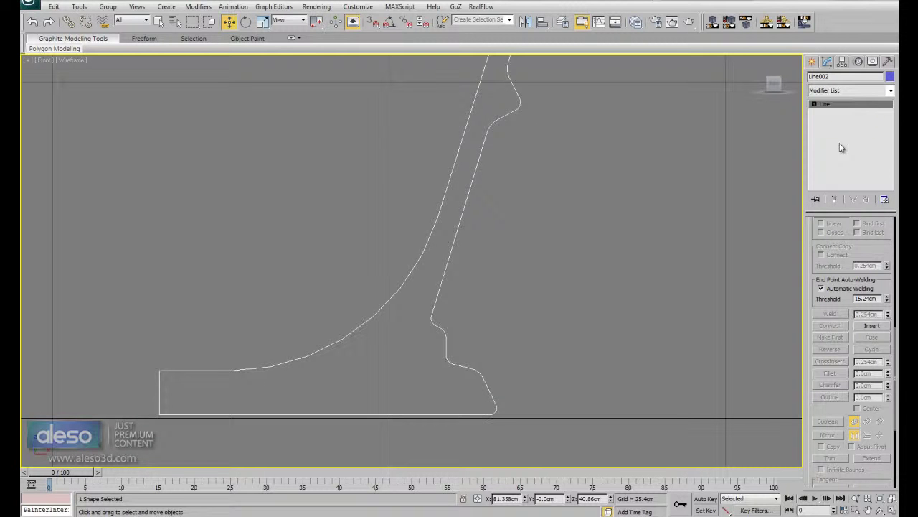
Step: Revolve the profile with a Lathe modifier aligned to Min, and check the solid vase in the Perspective view
{"action": "left_click", "coordinate": [890, 91]}
{"action": "left_click", "coordinate": [891, 237]}
{"action": "left_click", "coordinate": [890, 91]}
{"action": "left_click", "coordinate": [894, 240]}
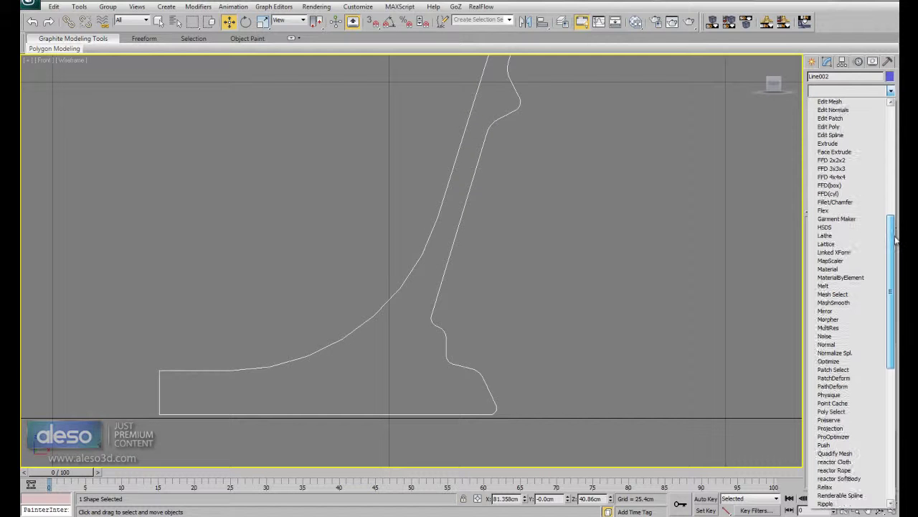
{"action": "left_click", "coordinate": [842, 236]}
{"action": "left_click", "coordinate": [827, 353]}
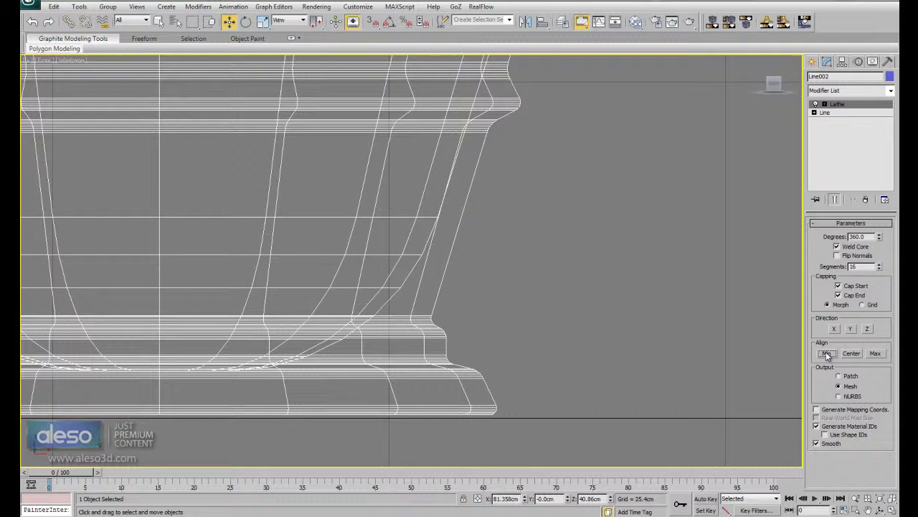
{"action": "left_click", "coordinate": [893, 509]}
{"action": "left_click", "coordinate": [893, 498]}
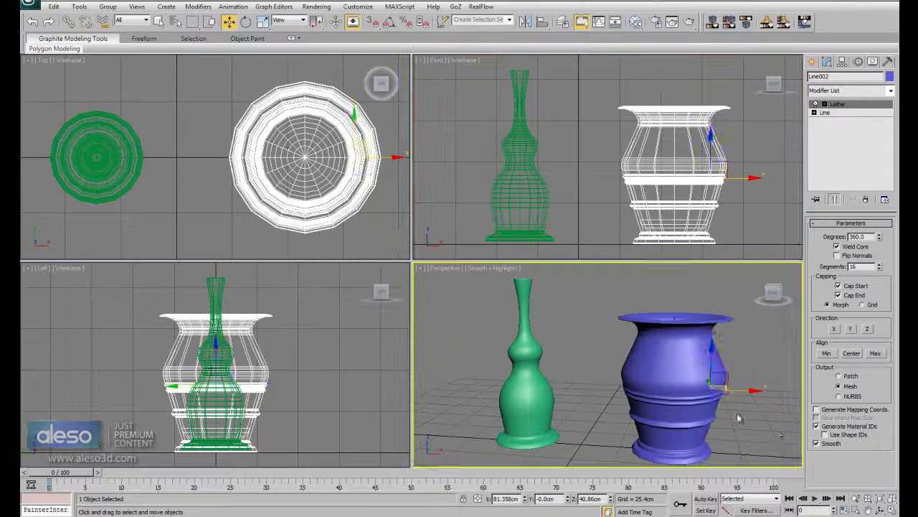
{"action": "left_click", "coordinate": [892, 509]}
{"action": "middle_click_drag", "start_coordinate": [625, 362], "coordinate": [611, 316]}
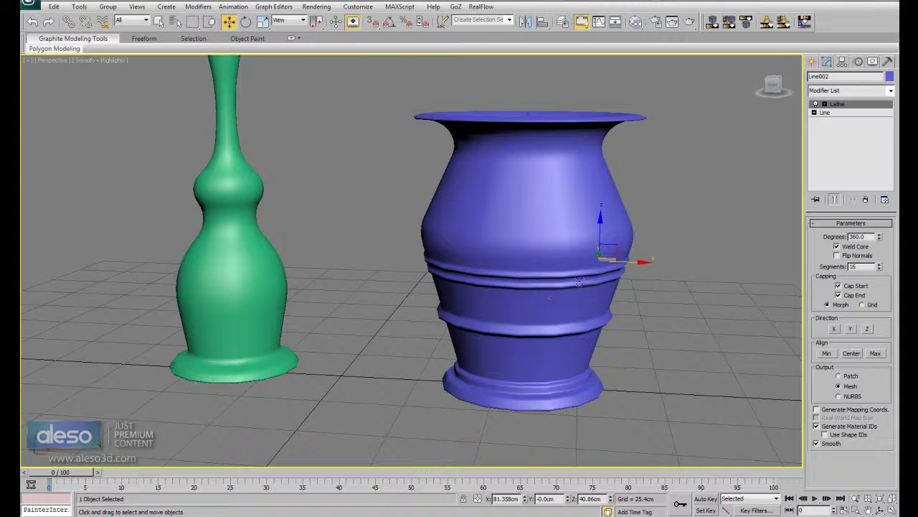
Step: Select the green slender vase and open its base Line for vertex editing in the Front viewport
{"action": "left_click", "coordinate": [264, 247]}
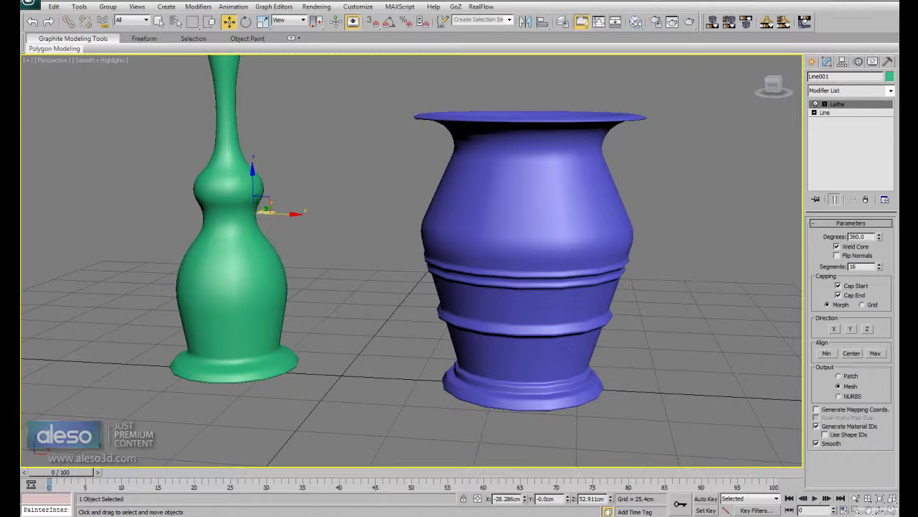
{"action": "key", "text": "alt+w"}
{"action": "left_click", "coordinate": [858, 114]}
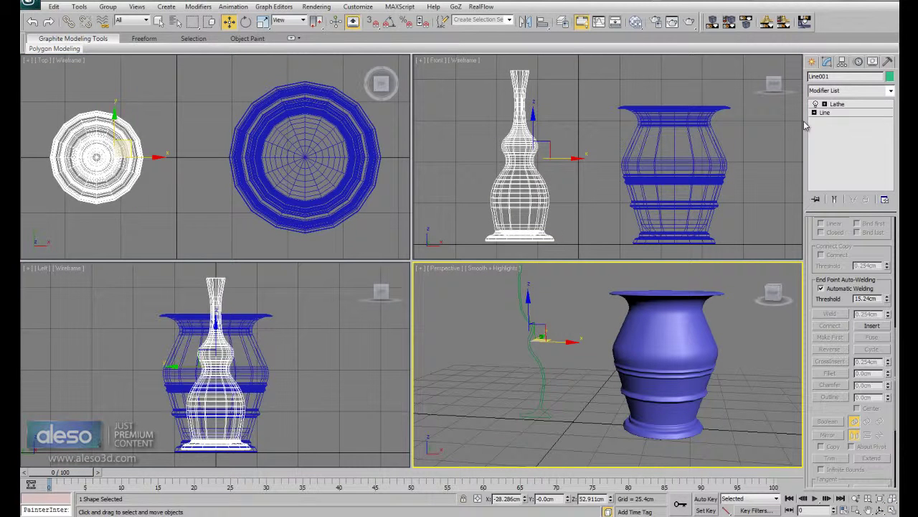
{"action": "left_click", "coordinate": [894, 509]}
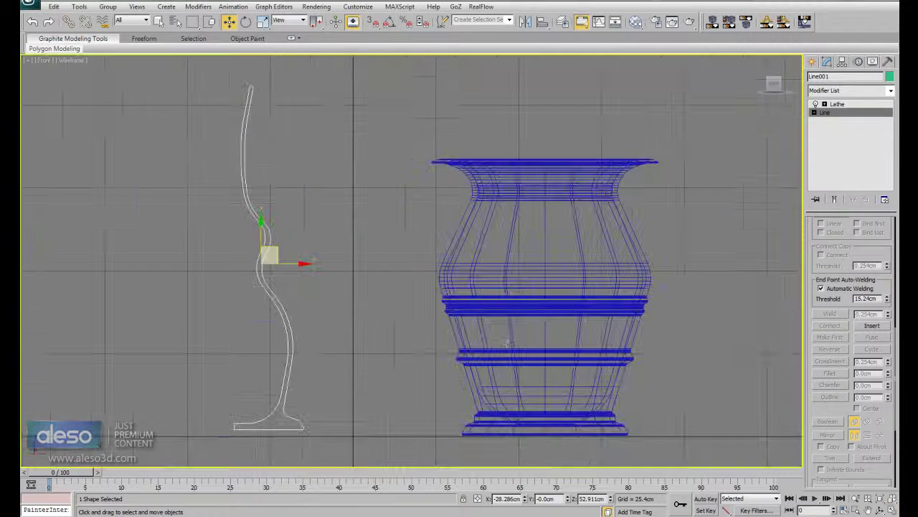
{"action": "middle_click_drag", "start_coordinate": [443, 332], "coordinate": [603, 299]}
{"action": "left_click_drag", "start_coordinate": [831, 265], "coordinate": [838, 466]}
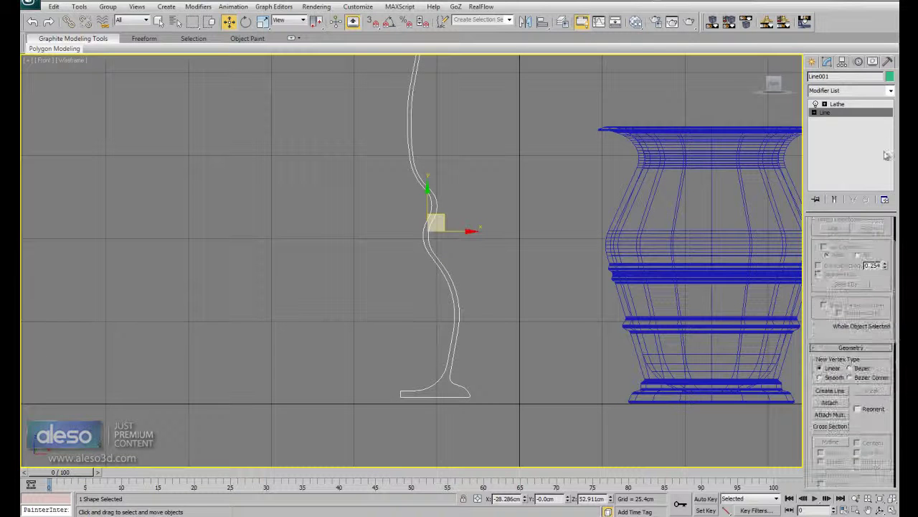
{"action": "left_click_drag", "start_coordinate": [880, 237], "coordinate": [889, 382]}
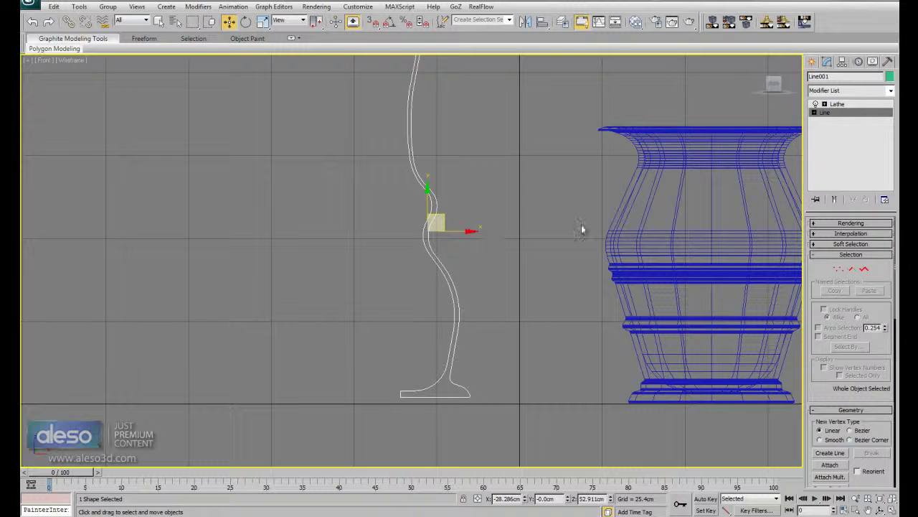
{"action": "middle_click_drag", "start_coordinate": [451, 245], "coordinate": [449, 279]}
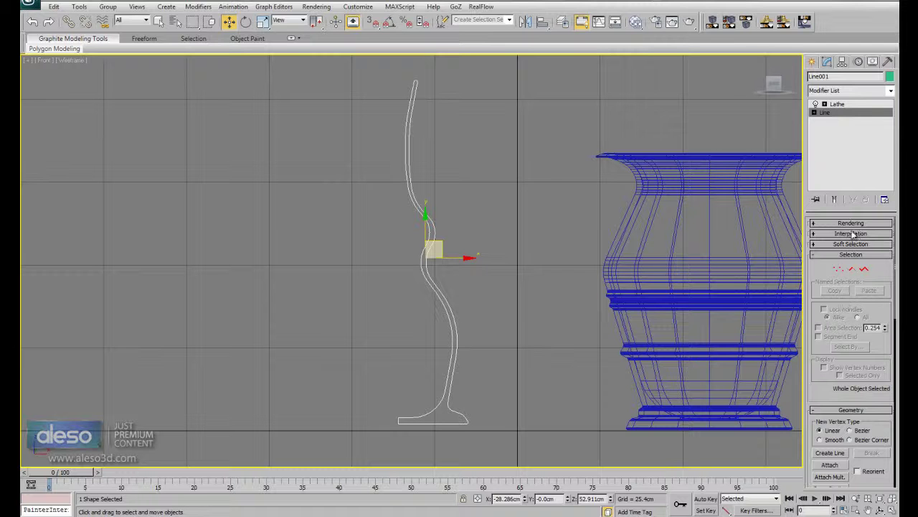
{"action": "left_click", "coordinate": [838, 269]}
Step: Add three closely spaced vertices with Refine on the slender vase's outer wall, between the belly and the foot
{"action": "middle_click_drag", "start_coordinate": [528, 342], "coordinate": [514, 246]}
{"action": "scroll", "coordinate": [514, 246], "scroll_direction": "up", "scroll_amount": 5}
{"action": "middle_click_drag", "start_coordinate": [557, 213], "coordinate": [431, 305]}
{"action": "scroll", "coordinate": [872, 369], "scroll_direction": "down", "scroll_amount": 5}
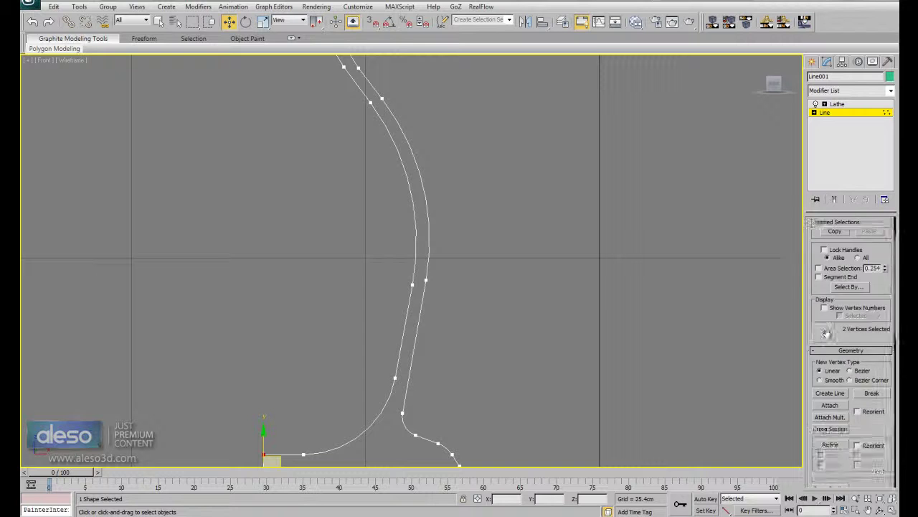
{"action": "left_click", "coordinate": [831, 376]}
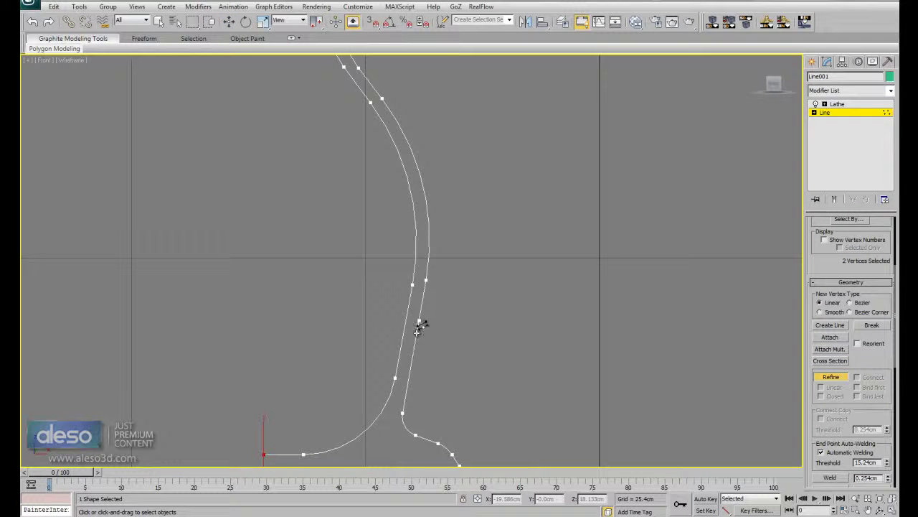
{"action": "left_click", "coordinate": [418, 342]}
Step: Move the middle of the three new vertices outward to form a pointed ridge, and return to the Lathe level
{"action": "left_click", "coordinate": [230, 21]}
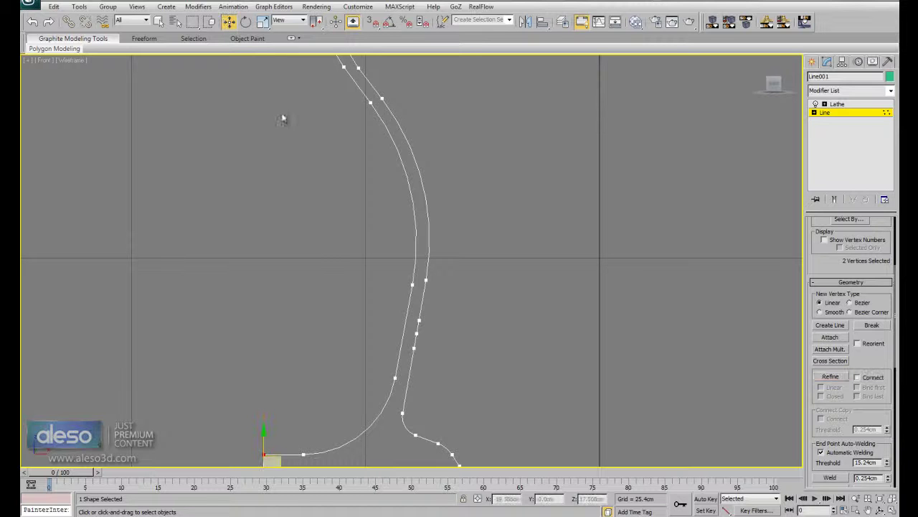
{"action": "left_click", "coordinate": [416, 332]}
{"action": "left_click_drag", "start_coordinate": [418, 332], "coordinate": [438, 319]}
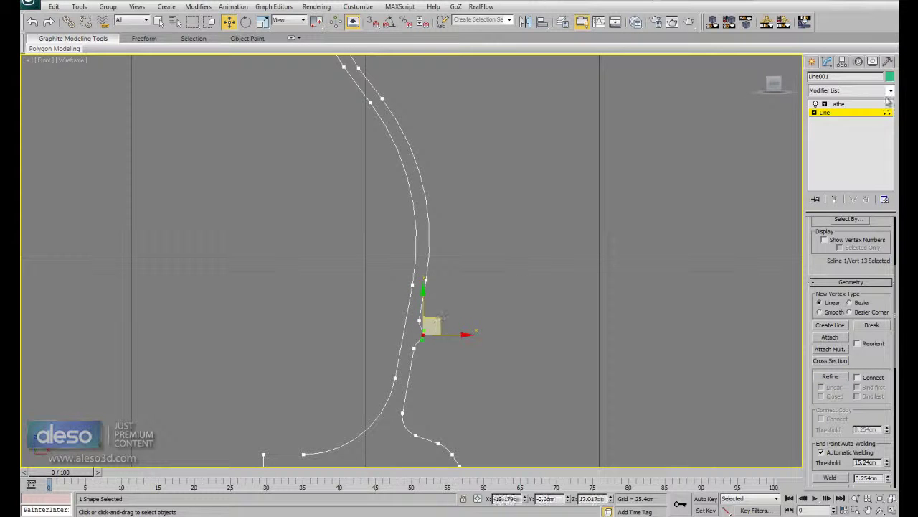
{"action": "left_click", "coordinate": [861, 105]}
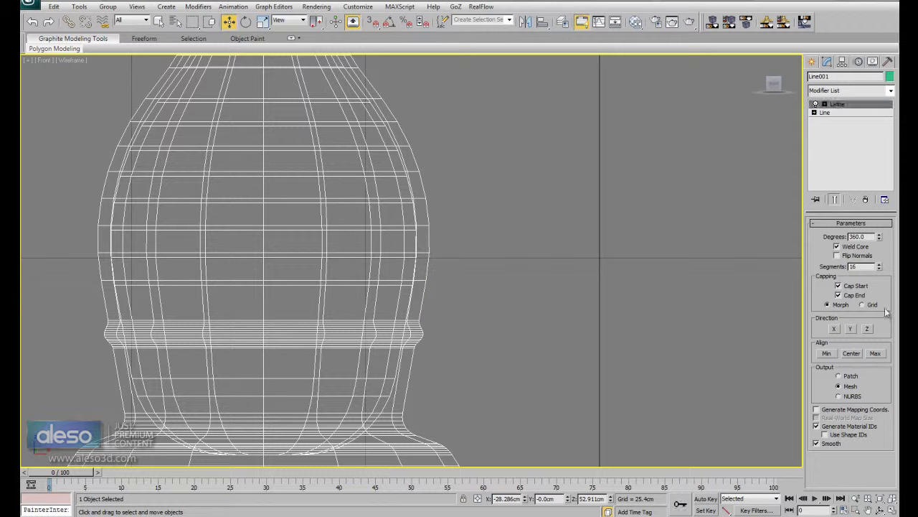
Step: Examine both vases in the shaded Perspective view from several angles, checking the ridge on the slender vase
{"action": "left_click", "coordinate": [891, 508]}
{"action": "middle_click_drag", "start_coordinate": [588, 375], "coordinate": [631, 374], "text": "alt"}
{"action": "left_click", "coordinate": [889, 508]}
{"action": "scroll", "coordinate": [537, 342], "scroll_direction": "down", "scroll_amount": 8}
{"action": "middle_click_drag", "start_coordinate": [573, 328], "coordinate": [478, 328], "text": "alt"}
{"action": "scroll", "coordinate": [478, 328], "scroll_direction": "up", "scroll_amount": 10}
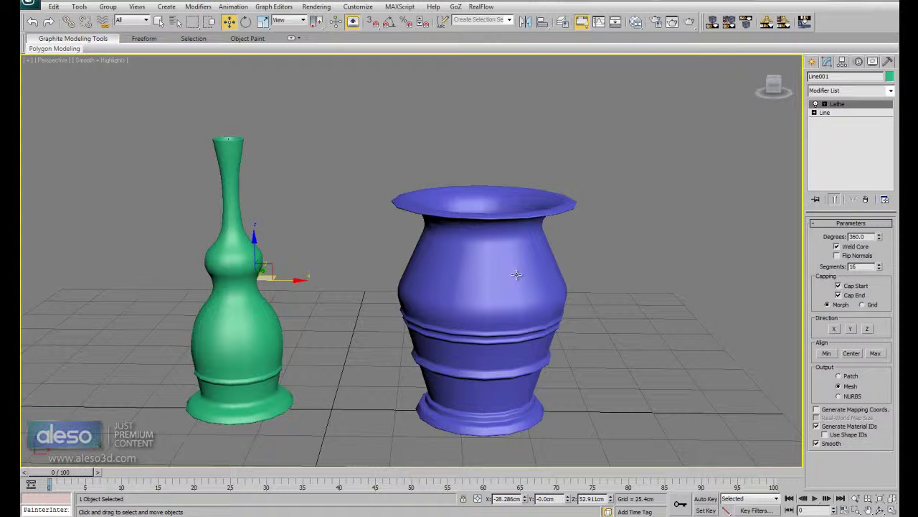
{"action": "middle_click_drag", "start_coordinate": [453, 267], "coordinate": [514, 309], "text": "alt"}
{"action": "middle_click_drag", "start_coordinate": [465, 328], "coordinate": [591, 279]}
{"action": "scroll", "coordinate": [589, 279], "scroll_direction": "down", "scroll_amount": 4}
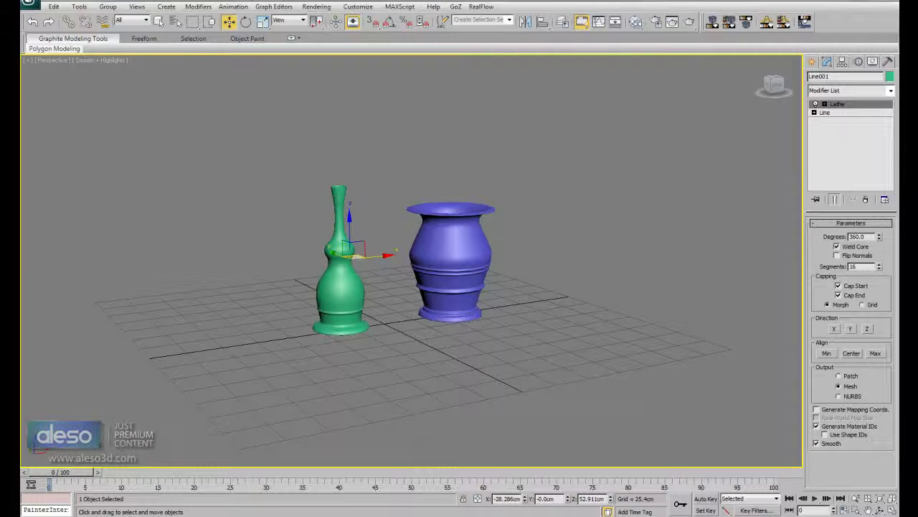
Step: In the Front viewport, start a Line beside the blue vase for a plate's upper outline: long flat base, short upward slope, flat rim
{"action": "left_click", "coordinate": [893, 510]}
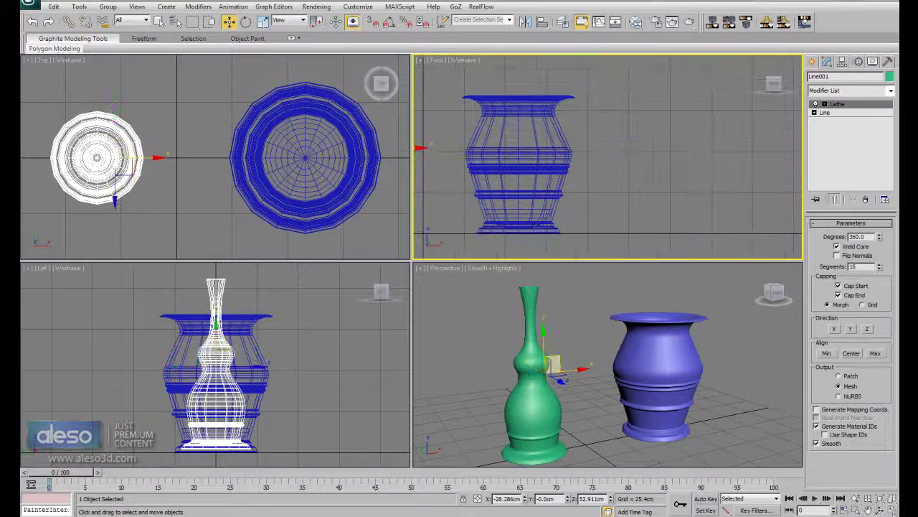
{"action": "left_click", "coordinate": [893, 509]}
{"action": "scroll", "coordinate": [415, 300], "scroll_direction": "up", "scroll_amount": 5}
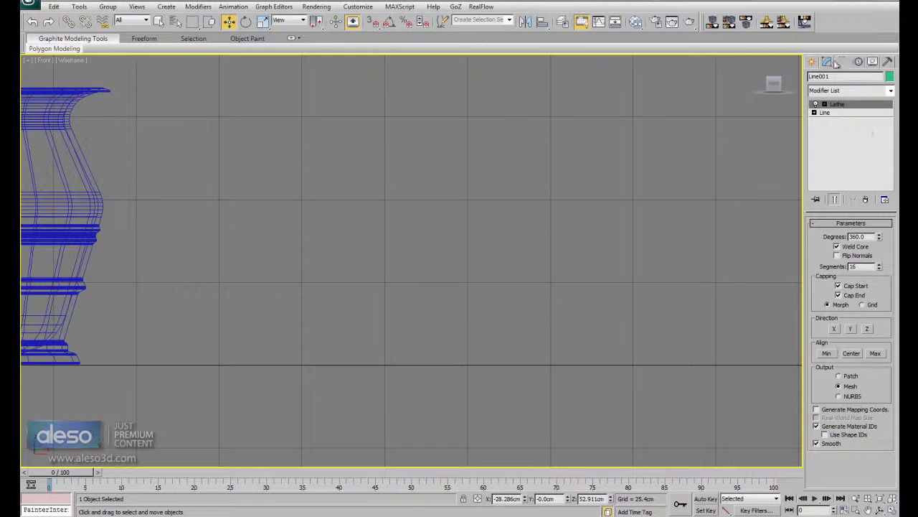
{"action": "left_click", "coordinate": [812, 62]}
{"action": "left_click", "coordinate": [831, 137]}
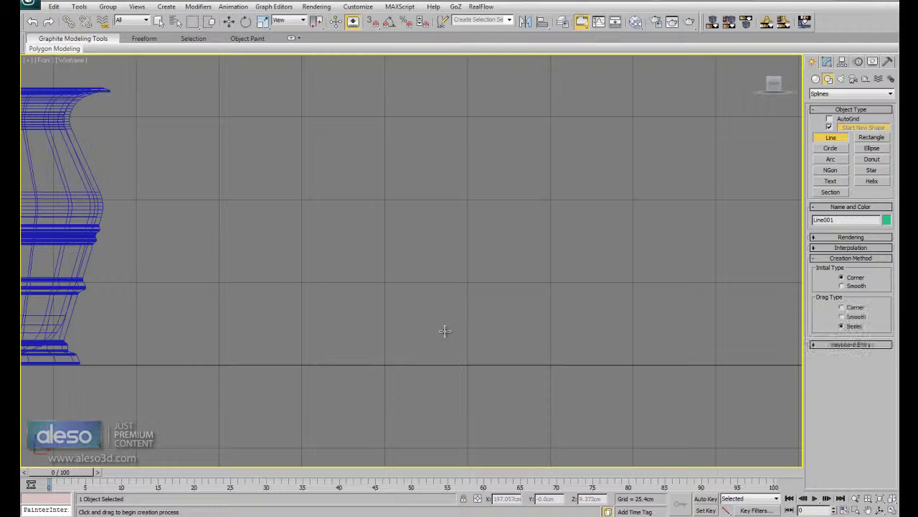
{"action": "left_click", "coordinate": [383, 349]}
{"action": "left_click", "coordinate": [604, 349]}
{"action": "left_click", "coordinate": [622, 341]}
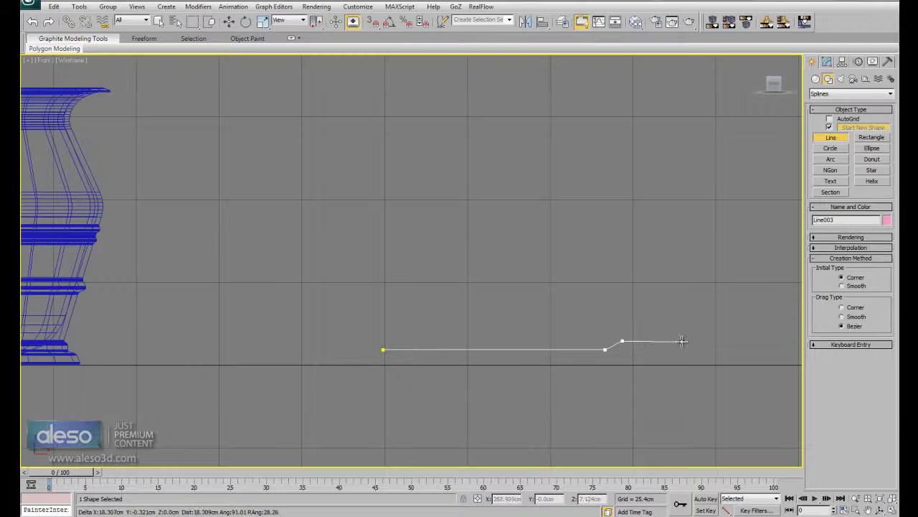
{"action": "left_click", "coordinate": [672, 341]}
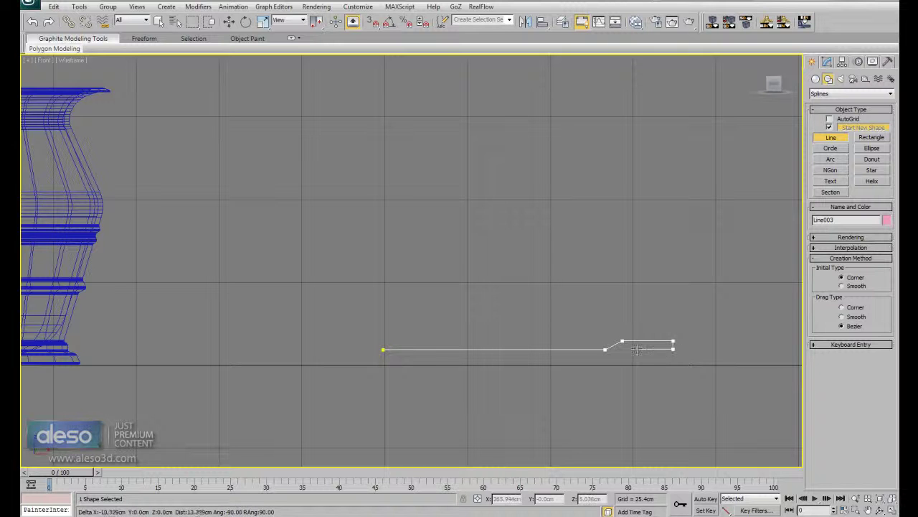
Step: Draw the plate's rim edge and parallel underside about 2.6 cm below, with a flat about 68 cm long, and close the spline
{"action": "left_click", "coordinate": [673, 349]}
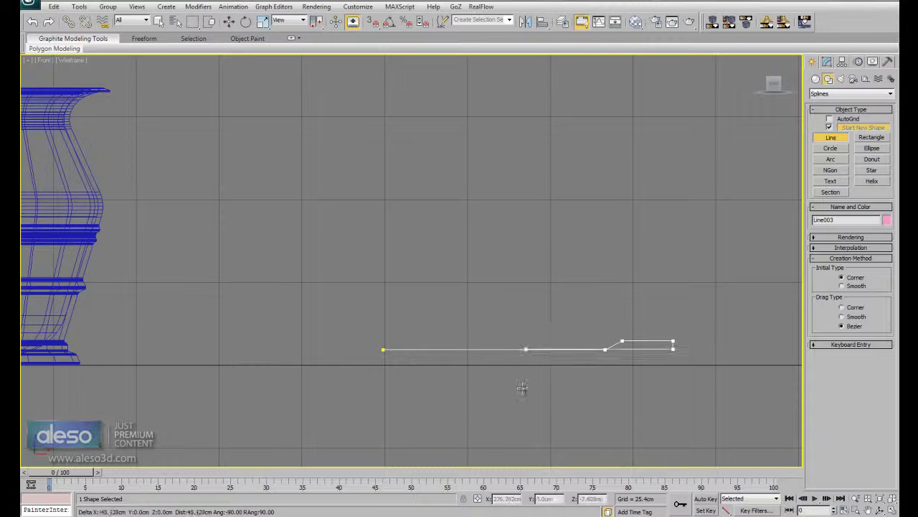
{"action": "left_click", "coordinate": [604, 357]}
{"action": "left_click", "coordinate": [383, 359]}
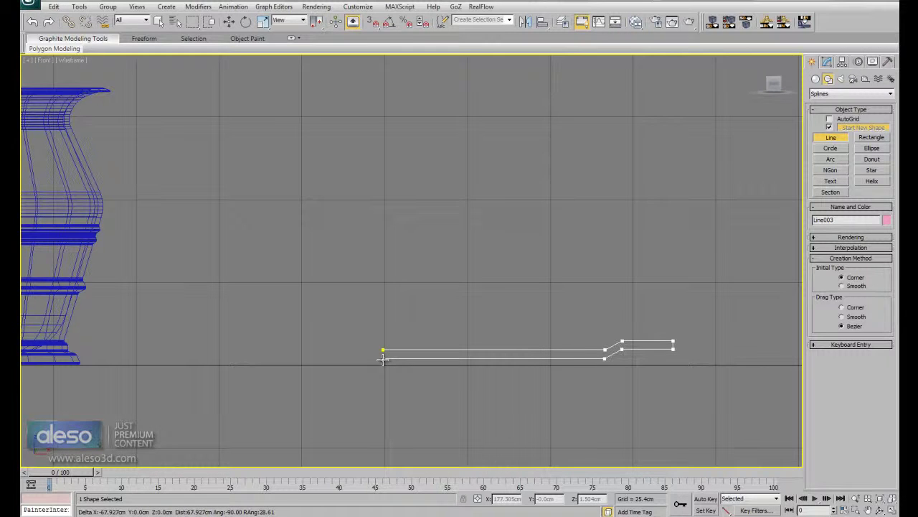
{"action": "left_click", "coordinate": [383, 350]}
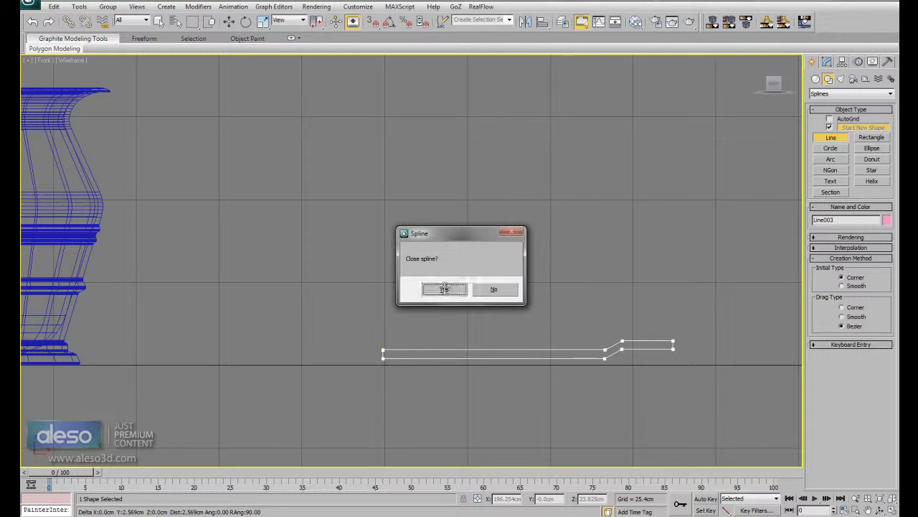
{"action": "left_click", "coordinate": [439, 287]}
Step: Fillet the plate profile's outer rim corners and the bends between base and rim, leaving vertex editing when done
{"action": "left_click", "coordinate": [827, 63]}
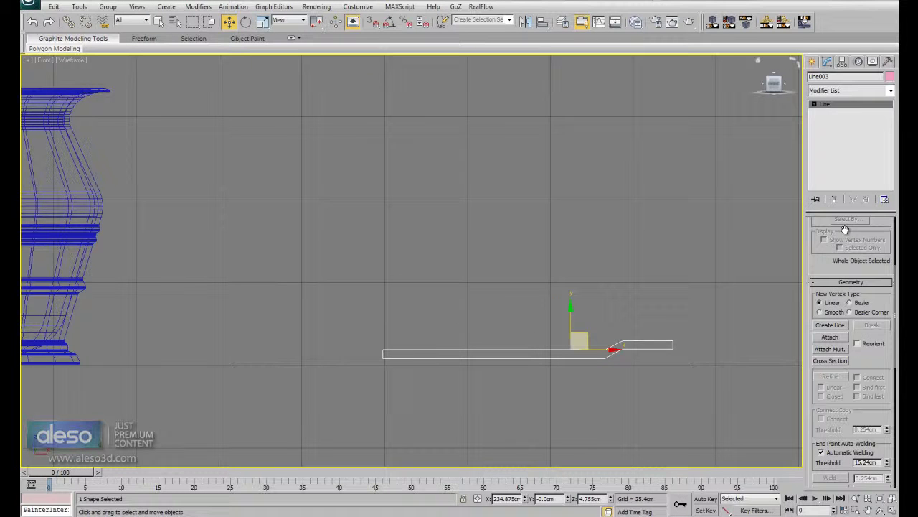
{"action": "key", "text": "1"}
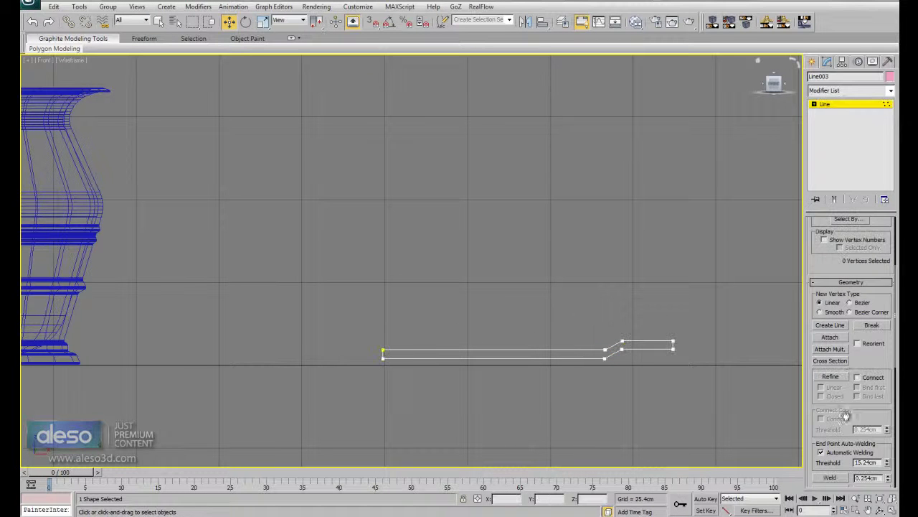
{"action": "scroll", "coordinate": [845, 400], "scroll_direction": "down", "scroll_amount": 6}
{"action": "left_click", "coordinate": [830, 333]}
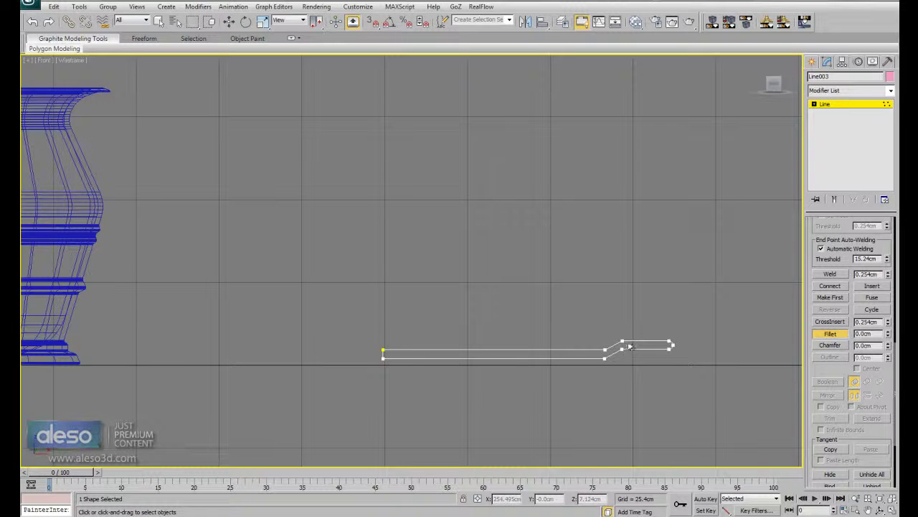
{"action": "left_click_drag", "start_coordinate": [625, 348], "coordinate": [606, 353]}
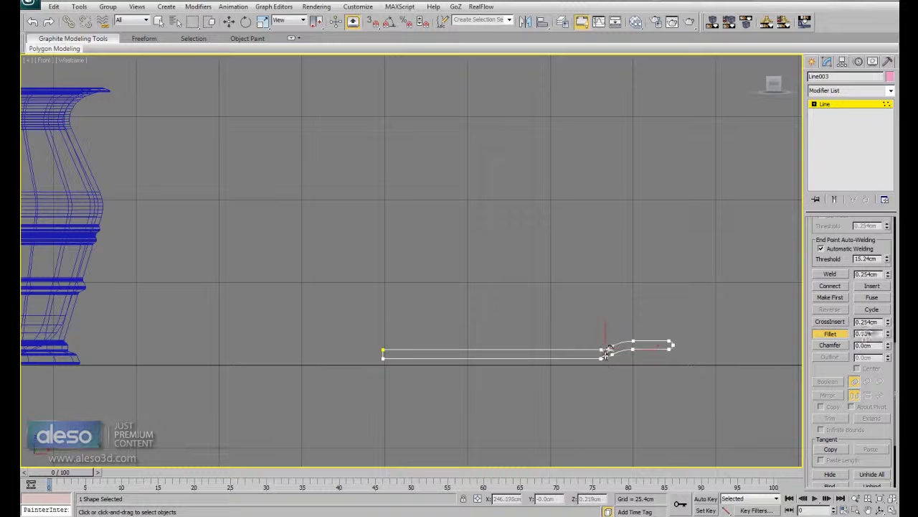
{"action": "left_click", "coordinate": [854, 106]}
{"action": "left_click", "coordinate": [891, 91]}
{"action": "scroll", "coordinate": [847, 216], "scroll_direction": "down", "scroll_amount": 5}
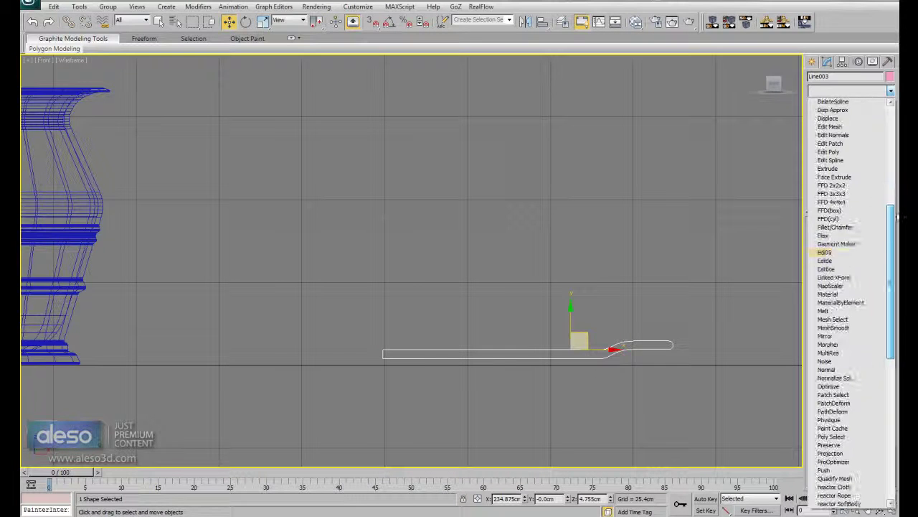
{"action": "left_click", "coordinate": [845, 269]}
{"action": "key", "text": "ctrl+z"}
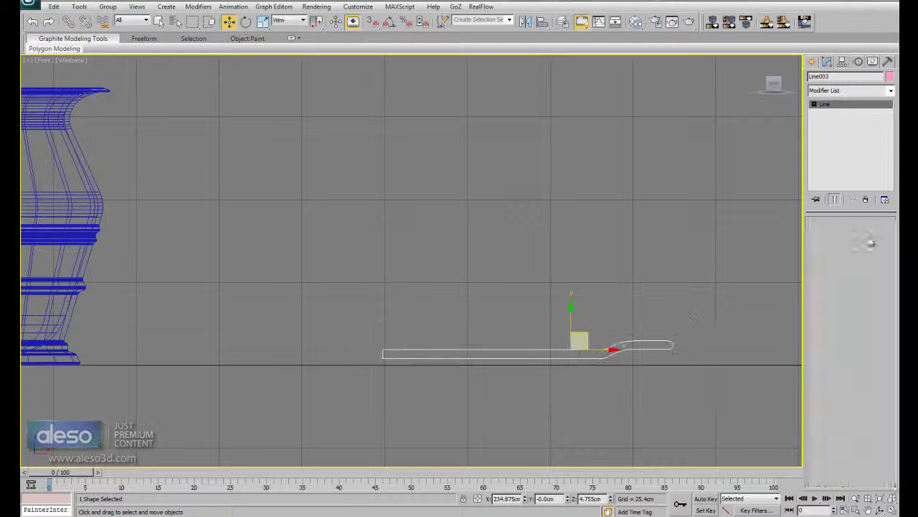
Step: Revolve the plate profile with a Lathe modifier aligned to Min
{"action": "left_click", "coordinate": [890, 91]}
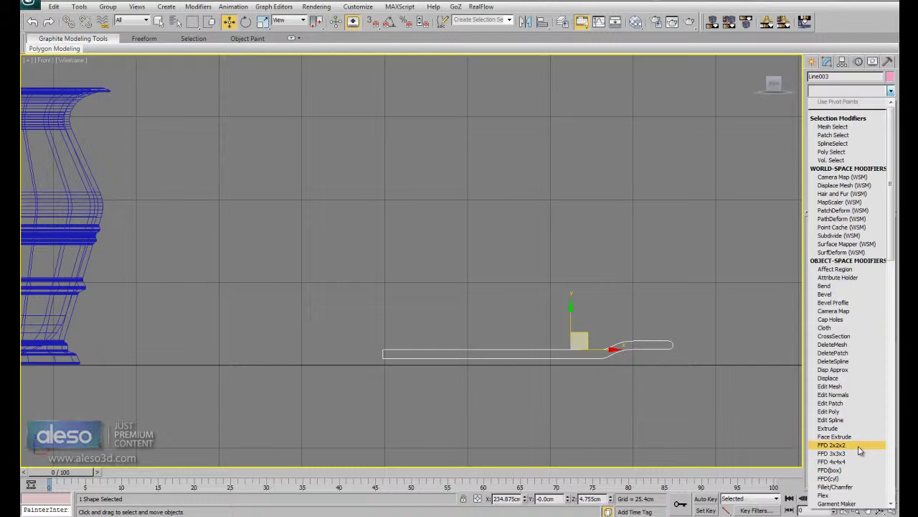
{"action": "scroll", "coordinate": [844, 495], "scroll_direction": "down", "scroll_amount": 1}
{"action": "left_click", "coordinate": [844, 495]}
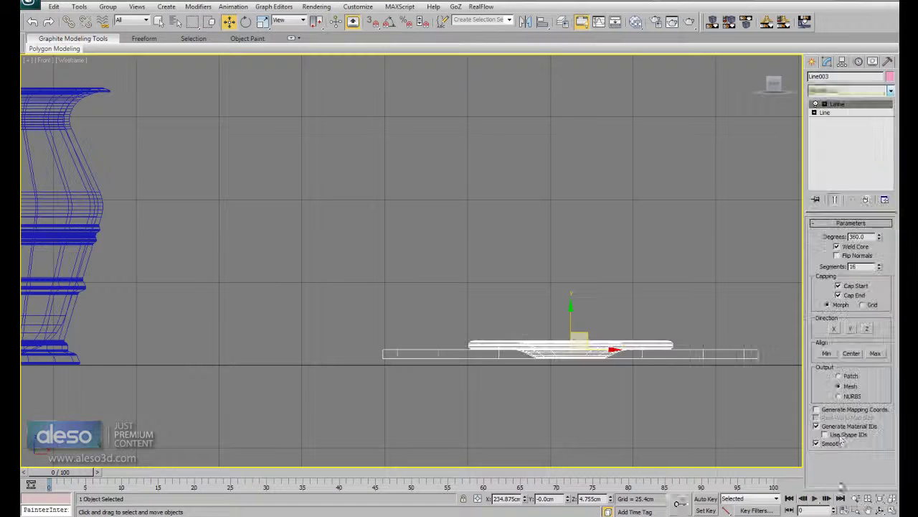
{"action": "left_click", "coordinate": [828, 353]}
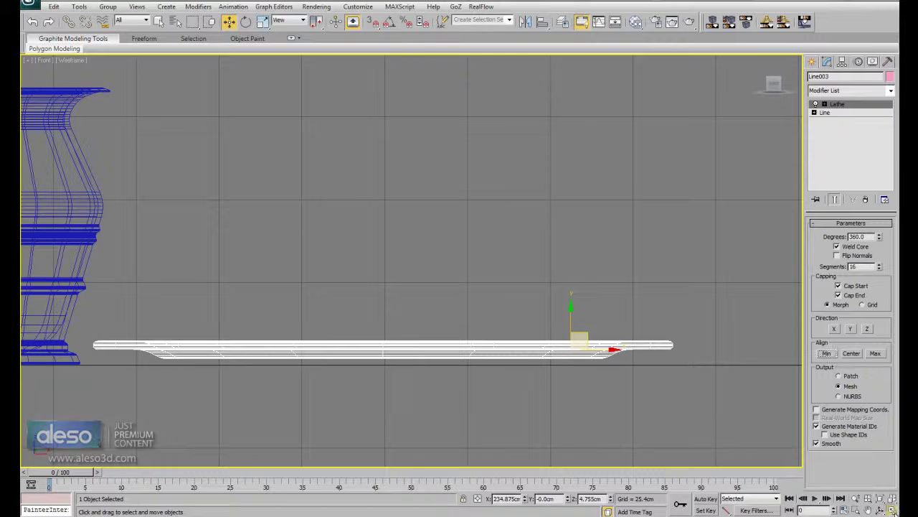
Step: Smooth the plate in the Perspective view with a TurboSmooth modifier set to 4 iterations
{"action": "key", "text": "alt+w"}
{"action": "middle_click_drag", "start_coordinate": [552, 358], "coordinate": [431, 345]}
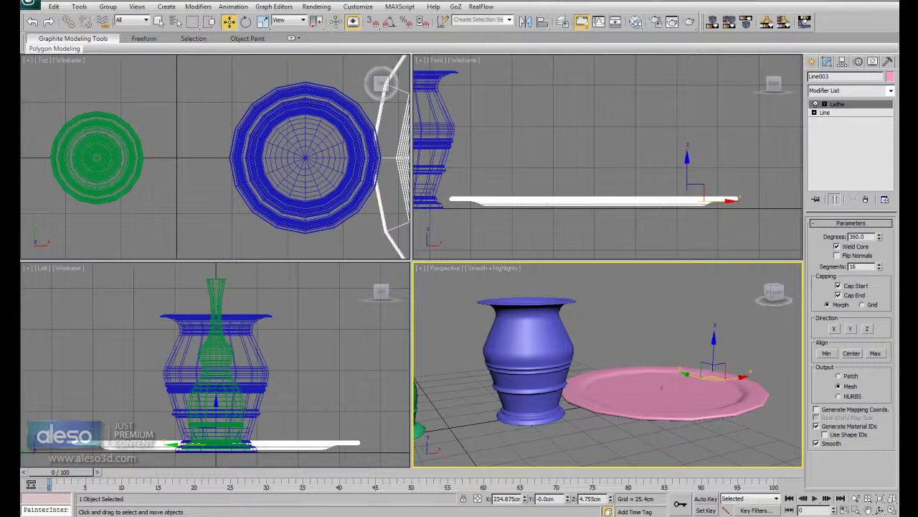
{"action": "left_click", "coordinate": [893, 509]}
{"action": "middle_click_drag", "start_coordinate": [645, 320], "coordinate": [582, 257], "text": "alt"}
{"action": "middle_click_drag", "start_coordinate": [649, 246], "coordinate": [452, 241]}
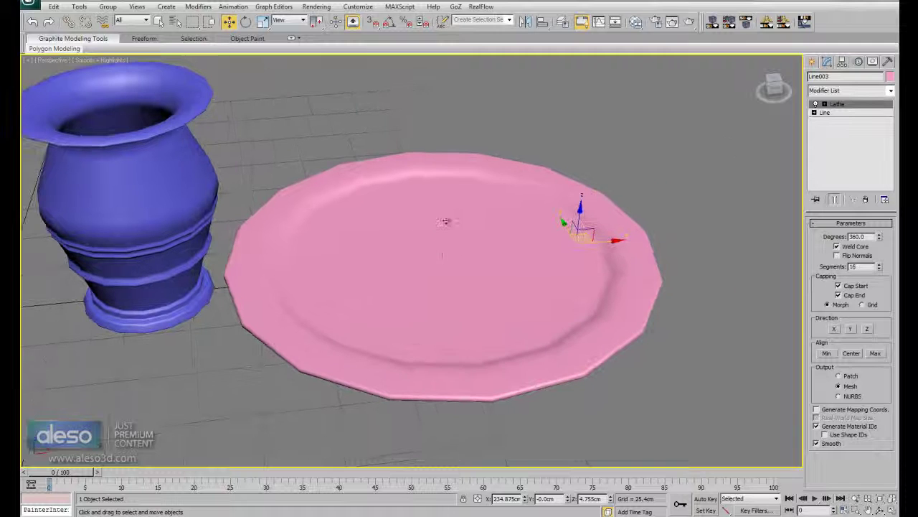
{"action": "left_click", "coordinate": [891, 91]}
{"action": "scroll", "coordinate": [861, 323], "scroll_direction": "down", "scroll_amount": 15}
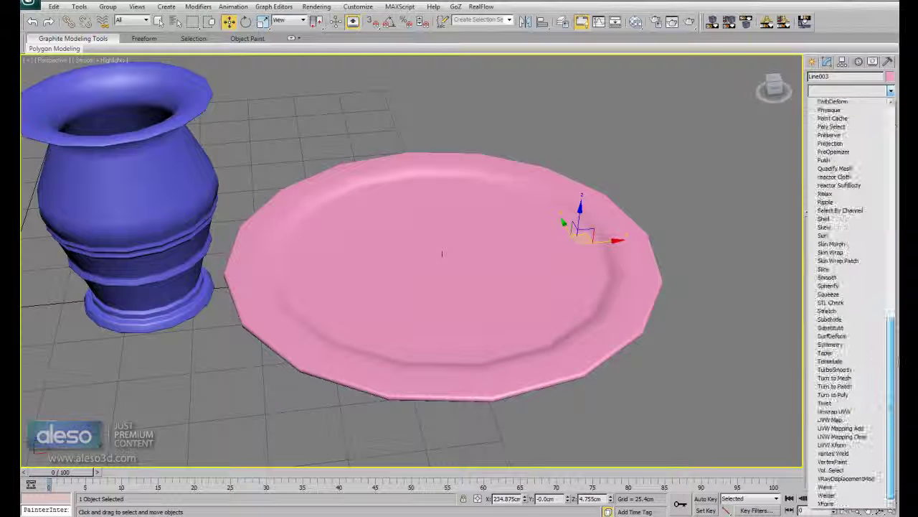
{"action": "left_click", "coordinate": [847, 369]}
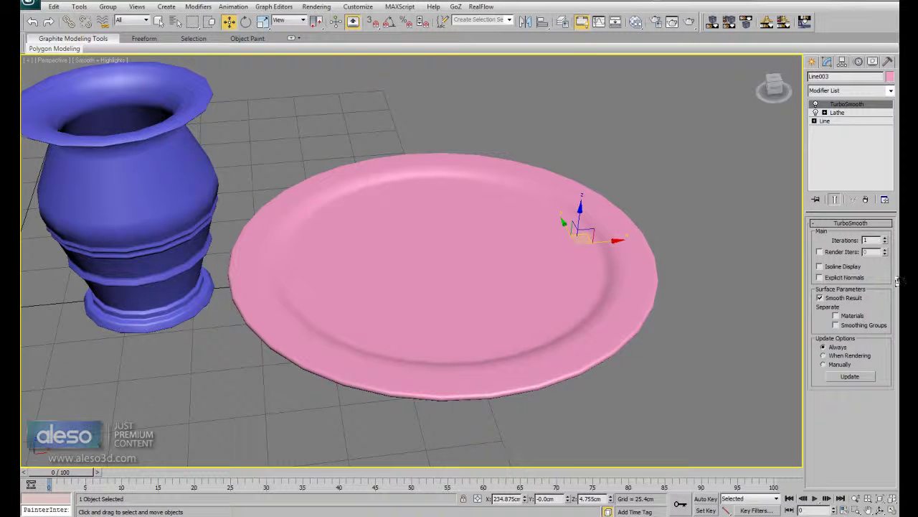
{"action": "left_click", "coordinate": [886, 237]}
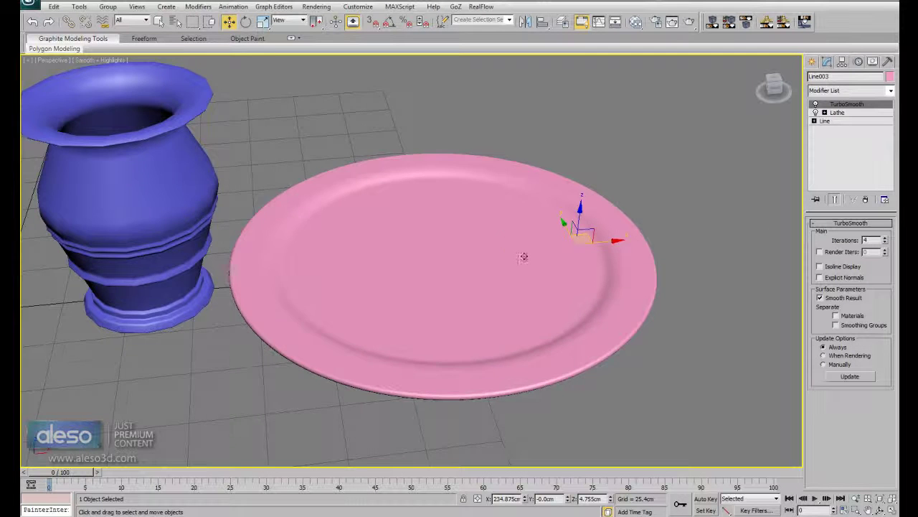
Step: Select both vases and apply a shared TurboSmooth modifier with 2 iterations
{"action": "scroll", "coordinate": [489, 254], "scroll_direction": "down", "scroll_amount": 5}
{"action": "left_click_drag", "start_coordinate": [122, 166], "coordinate": [271, 208]}
{"action": "left_click", "coordinate": [891, 90]}
{"action": "scroll", "coordinate": [850, 323], "scroll_direction": "down", "scroll_amount": 10}
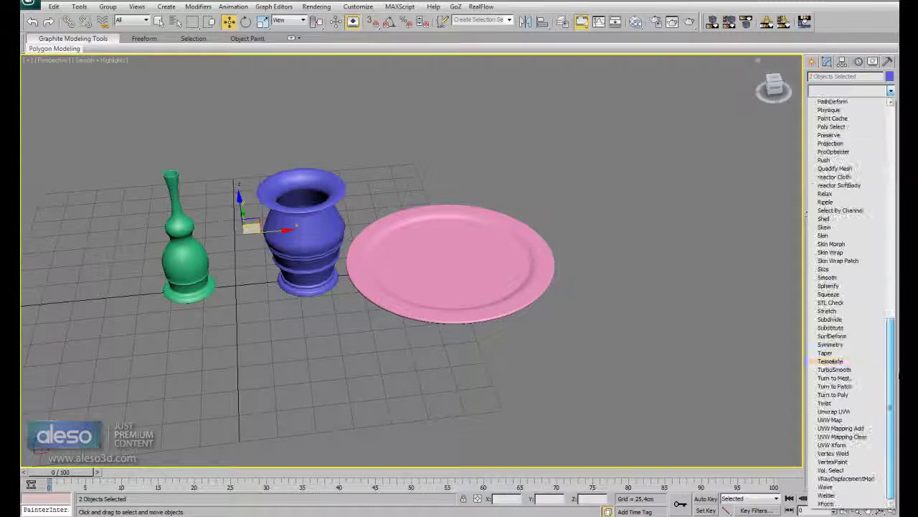
{"action": "left_click", "coordinate": [853, 362]}
{"action": "left_click", "coordinate": [885, 237]}
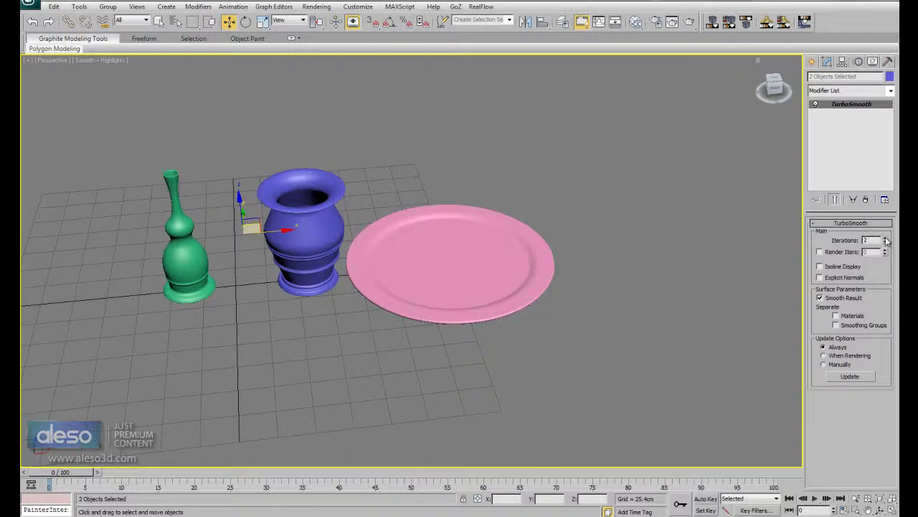
Step: Select both vases and the plate and set their object color to black
{"action": "left_click_drag", "start_coordinate": [131, 107], "coordinate": [675, 412]}
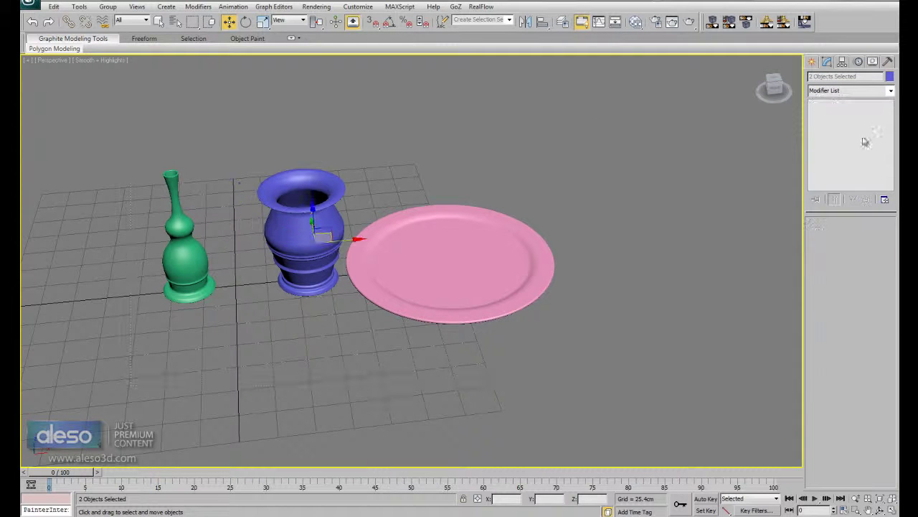
{"action": "left_click", "coordinate": [889, 76]}
{"action": "left_click", "coordinate": [537, 279]}
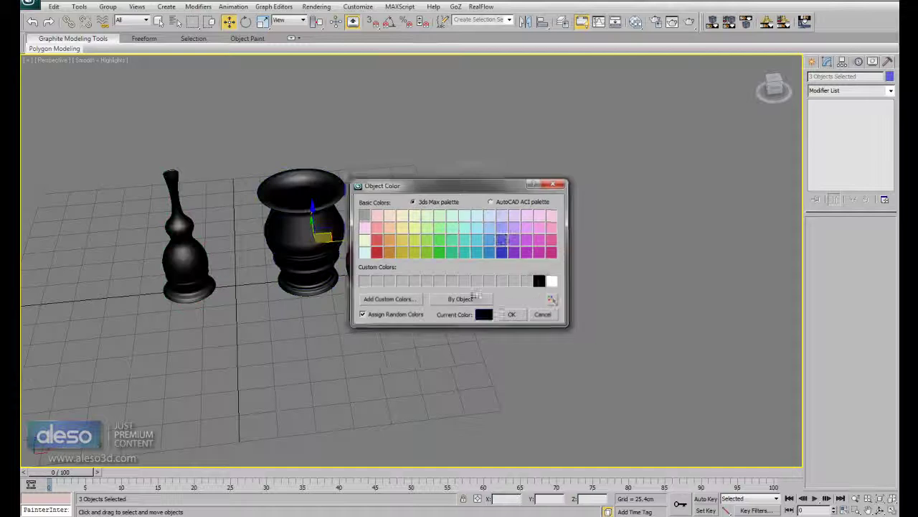
{"action": "left_click", "coordinate": [513, 314]}
Step: Open the Slate Material Editor and assign the 01 - Default sample material to the selected vases and plate
{"action": "left_click", "coordinate": [637, 22]}
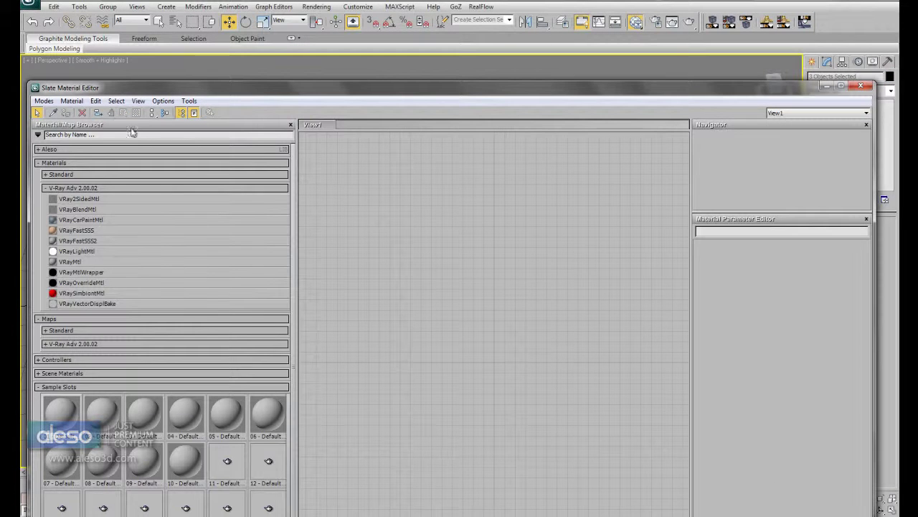
{"action": "left_click_drag", "start_coordinate": [202, 87], "coordinate": [330, 363]}
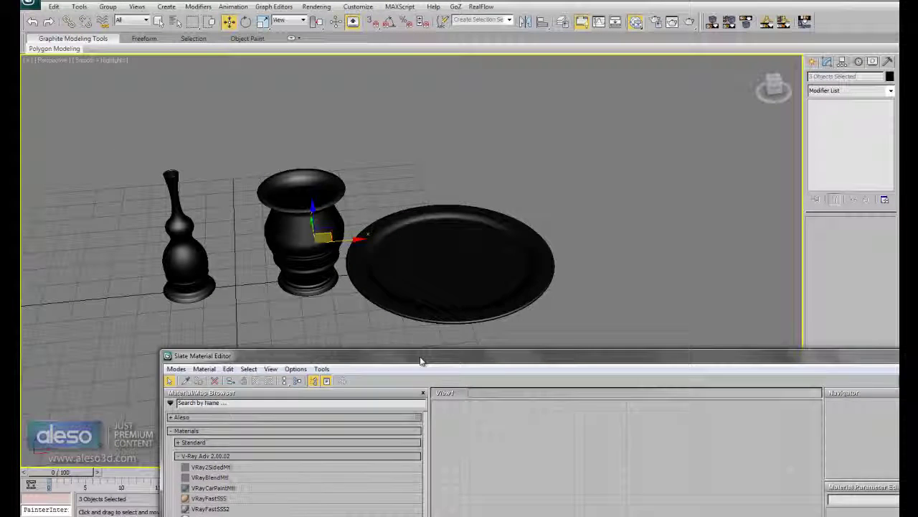
{"action": "left_click_drag", "start_coordinate": [415, 366], "coordinate": [486, 190]}
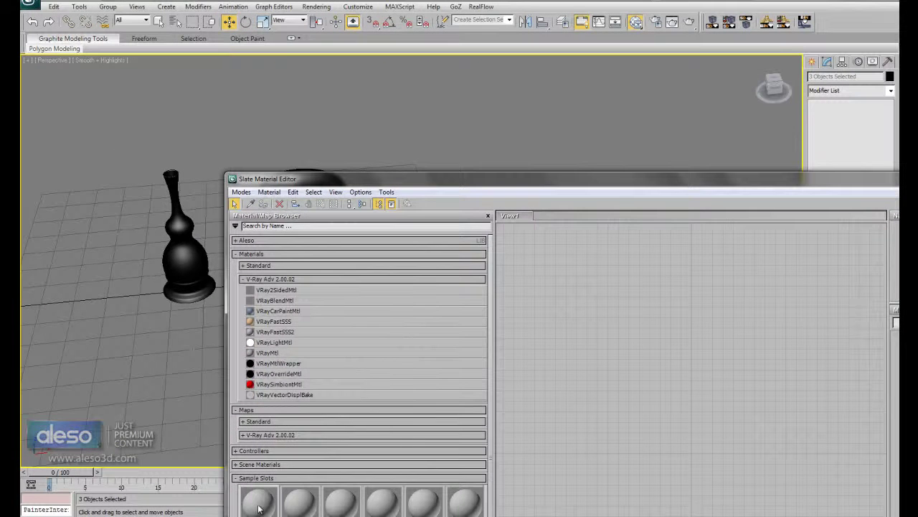
{"action": "left_click_drag", "start_coordinate": [208, 262], "coordinate": [204, 266]}
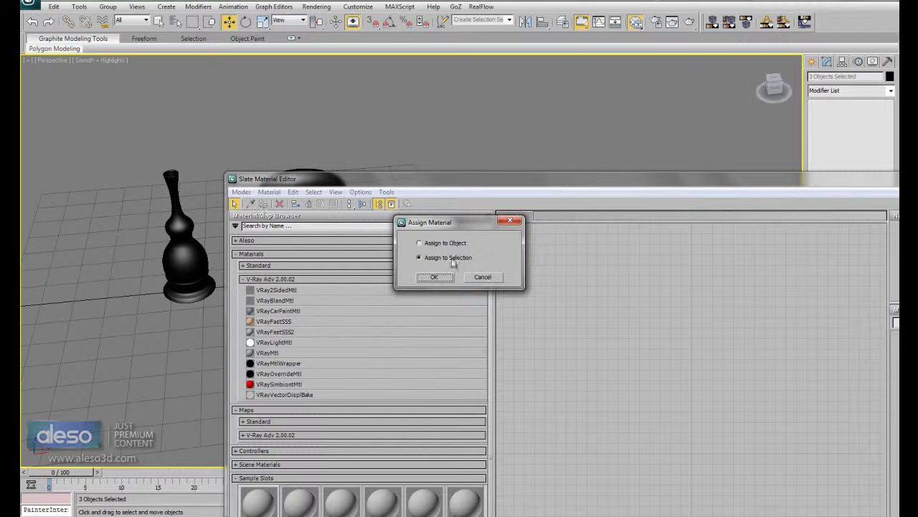
{"action": "left_click", "coordinate": [435, 277]}
Step: Darken the 01 - Default material's diffuse color to a mid grey and set Specular Level to 35 and Glossiness to 36
{"action": "left_click_drag", "start_coordinate": [782, 180], "coordinate": [706, 69]}
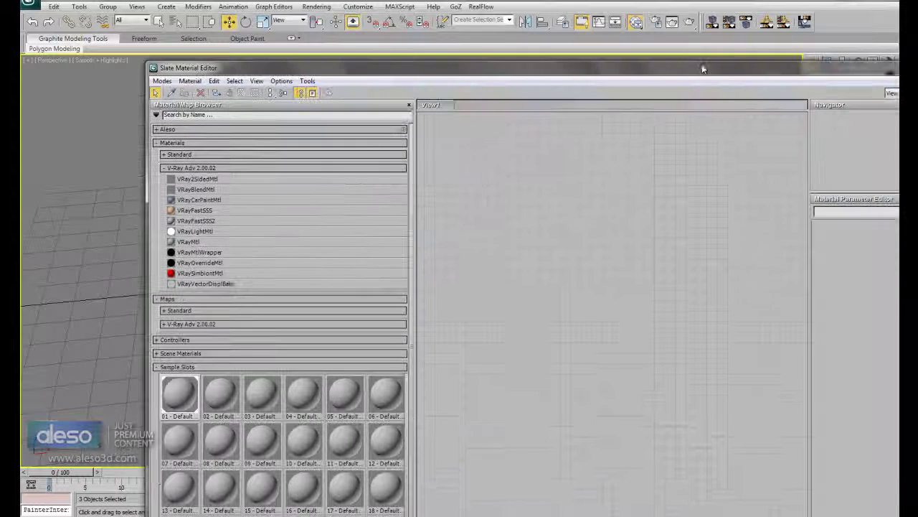
{"action": "double_click", "coordinate": [180, 394]}
{"action": "double_click", "coordinate": [612, 276]}
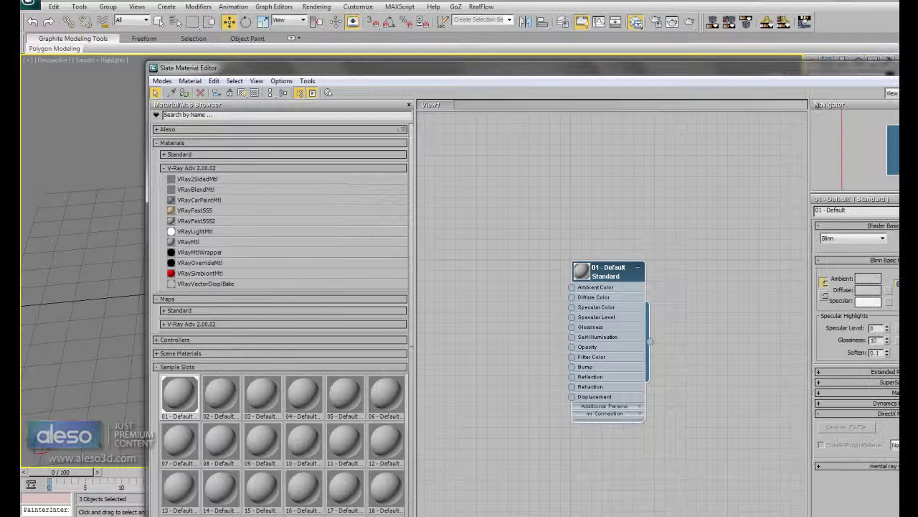
{"action": "left_click_drag", "start_coordinate": [800, 75], "coordinate": [501, 68]}
{"action": "left_click", "coordinate": [569, 281]}
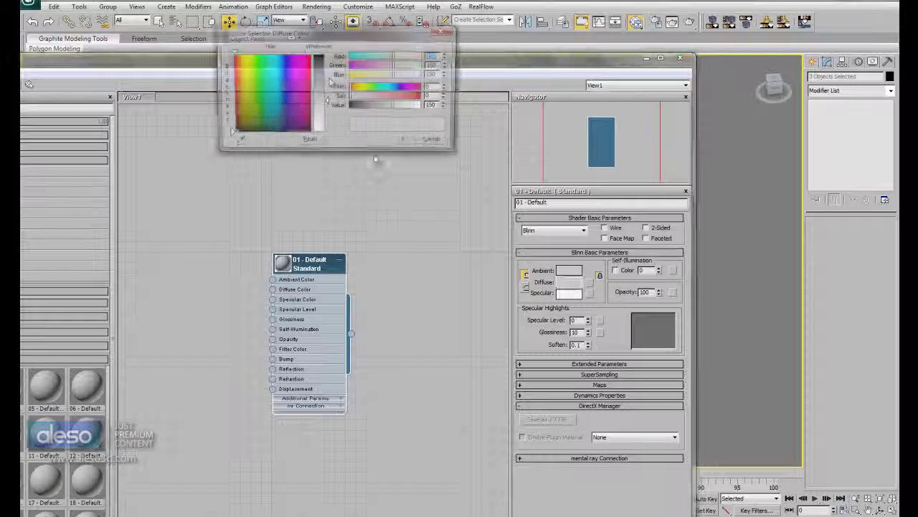
{"action": "left_click", "coordinate": [327, 70]}
{"action": "left_click", "coordinate": [404, 141]}
{"action": "left_click_drag", "start_coordinate": [588, 321], "coordinate": [589, 299]}
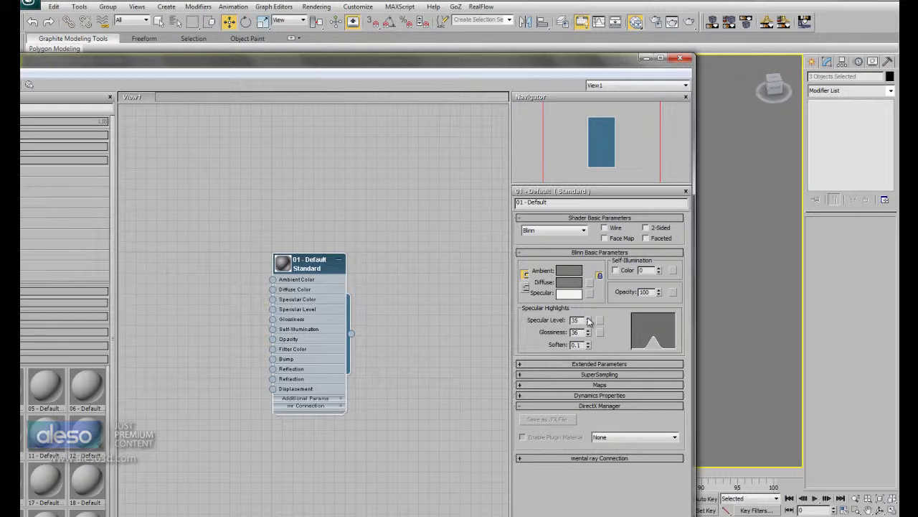
{"action": "left_click", "coordinate": [680, 57]}
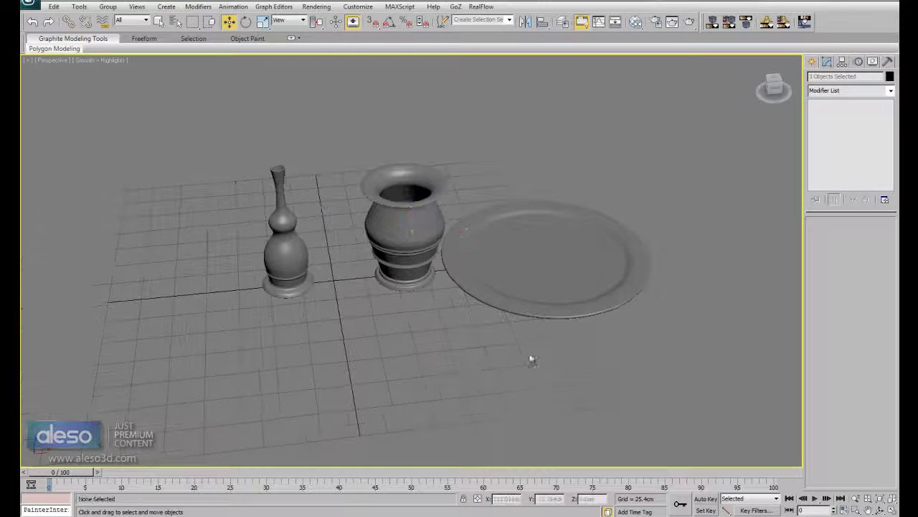
Step: Show edged faces in the Perspective view and examine the mesh density of the vases and plate
{"action": "middle_click_drag", "start_coordinate": [469, 291], "coordinate": [482, 303], "text": "alt"}
{"action": "middle_click_drag", "start_coordinate": [402, 310], "coordinate": [561, 331]}
{"action": "middle_click_drag", "start_coordinate": [471, 314], "coordinate": [560, 311], "text": "alt"}
{"action": "key", "text": "F4"}
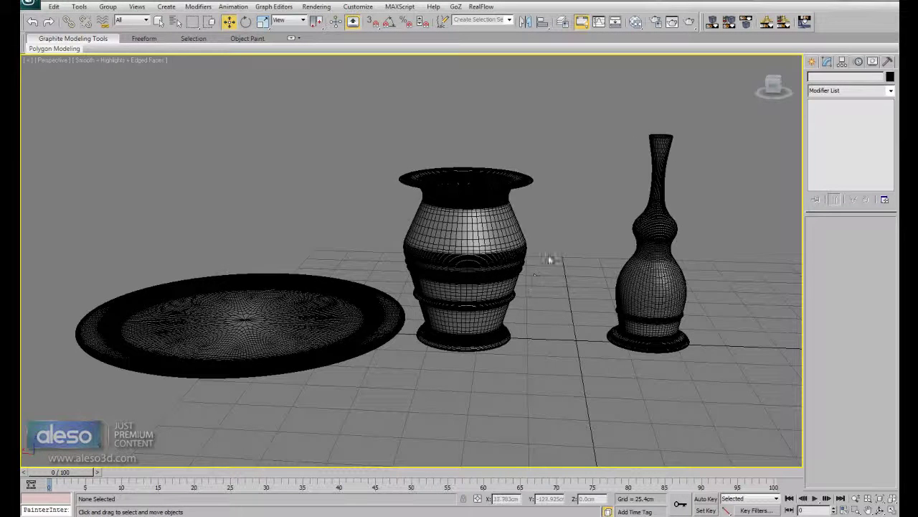
{"action": "scroll", "coordinate": [524, 287], "scroll_direction": "up", "scroll_amount": 5}
{"action": "scroll", "coordinate": [427, 304], "scroll_direction": "down", "scroll_amount": 8}
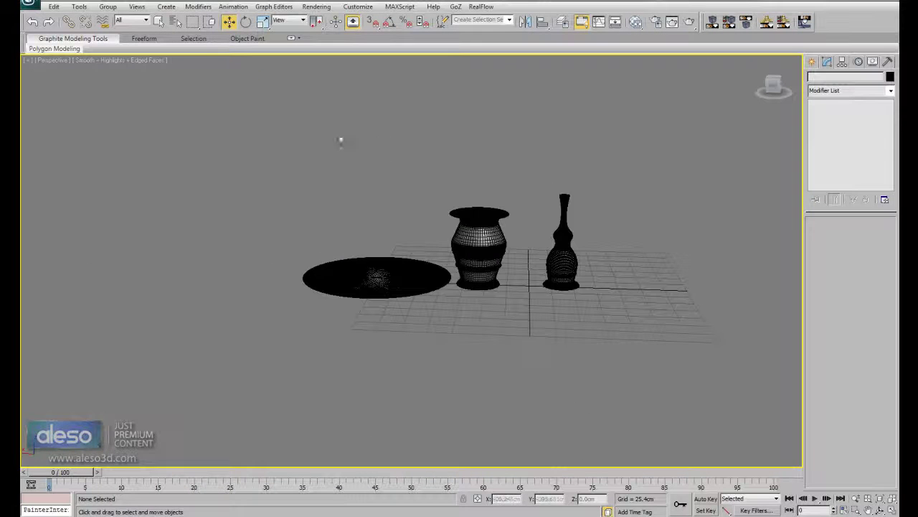
Step: Turn on Isoline Display in the plate's TurboSmooth modifier and check its simplified wireframe
{"action": "left_click_drag", "start_coordinate": [383, 148], "coordinate": [701, 343]}
{"action": "left_click", "coordinate": [380, 280]}
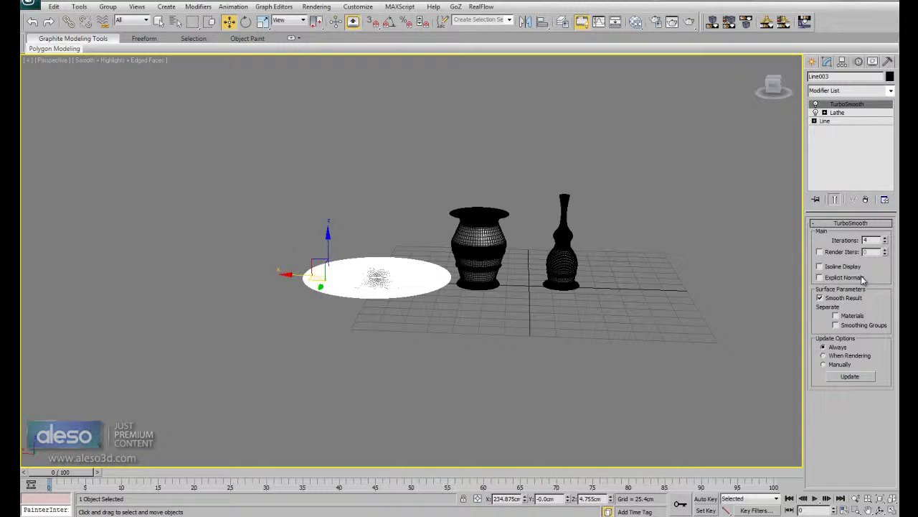
{"action": "scroll", "coordinate": [484, 335], "scroll_direction": "up", "scroll_amount": 8}
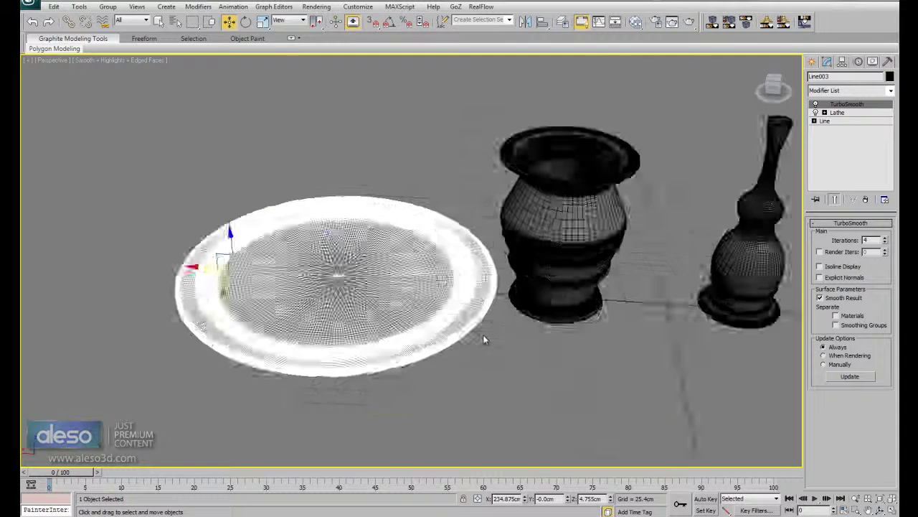
{"action": "key", "text": "F4"}
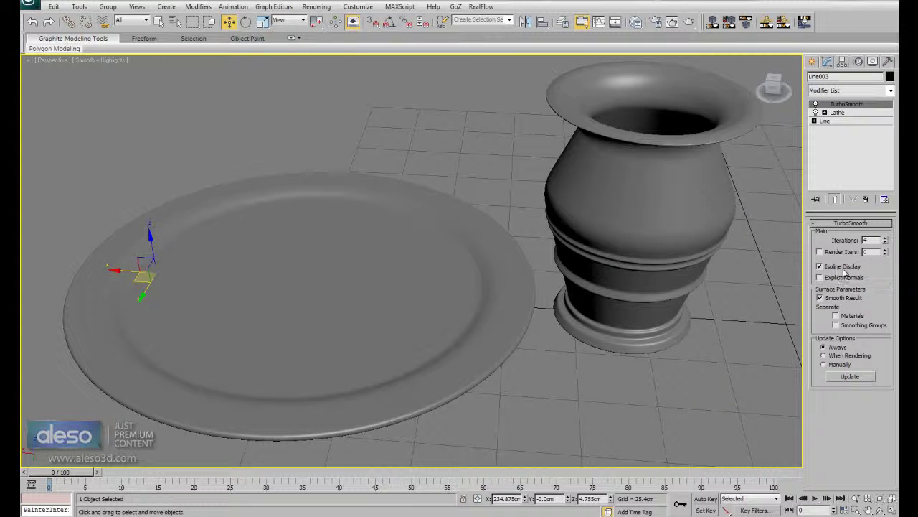
{"action": "key", "text": "F4"}
{"action": "left_click", "coordinate": [623, 398]}
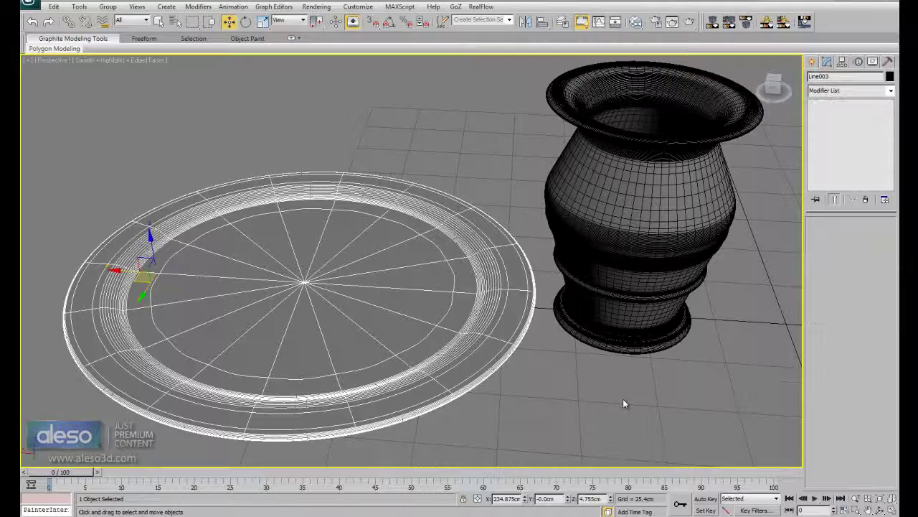
Step: Turn on Isoline Display in the wide vase's shared TurboSmooth modifier and check that it applies to the slender vase
{"action": "left_click", "coordinate": [636, 223]}
{"action": "left_click", "coordinate": [839, 266]}
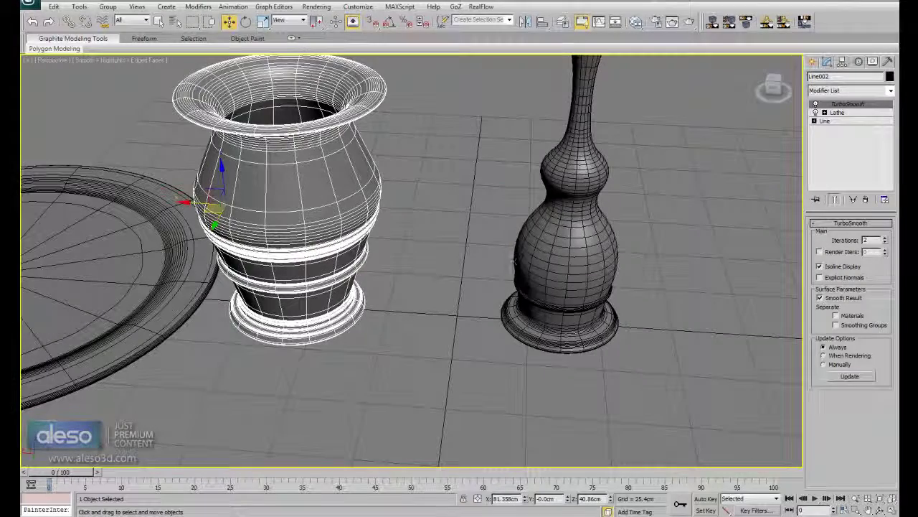
{"action": "left_click", "coordinate": [520, 261]}
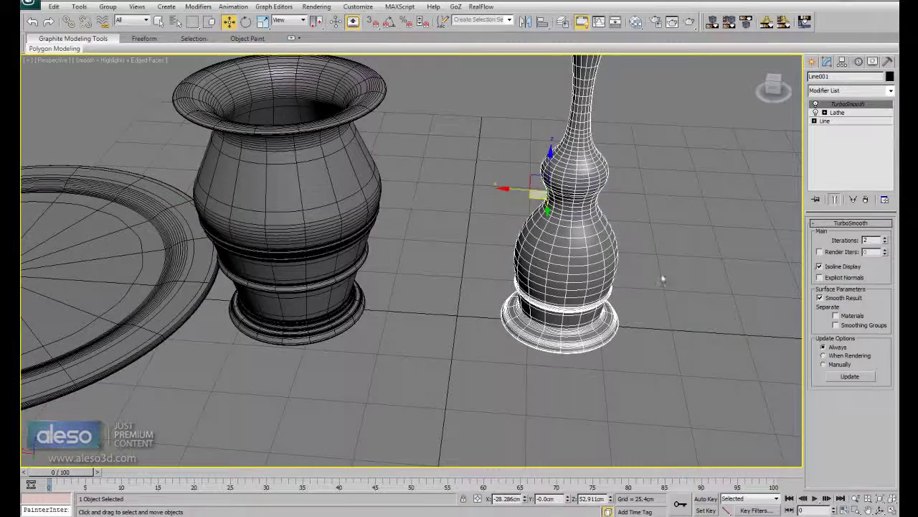
{"action": "left_click", "coordinate": [666, 280]}
Step: Examine the finished vases and plate from several angles, with and without edged faces
{"action": "key", "text": "F4"}
{"action": "middle_click_drag", "start_coordinate": [420, 290], "coordinate": [530, 287]}
{"action": "scroll", "coordinate": [532, 292], "scroll_direction": "down", "scroll_amount": 3}
{"action": "key", "text": "F4"}
{"action": "middle_click_drag", "start_coordinate": [473, 303], "coordinate": [481, 279], "text": "alt"}
{"action": "middle_click_drag", "start_coordinate": [349, 282], "coordinate": [557, 272]}
{"action": "middle_click_drag", "start_coordinate": [628, 286], "coordinate": [535, 306]}
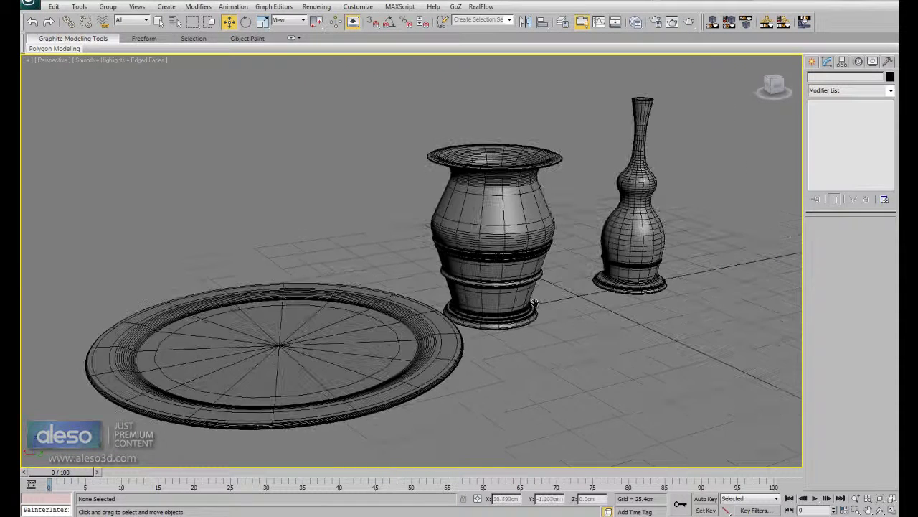
{"action": "scroll", "coordinate": [535, 305], "scroll_direction": "down", "scroll_amount": 5}
{"action": "middle_click_drag", "start_coordinate": [542, 266], "coordinate": [556, 274], "text": "alt"}
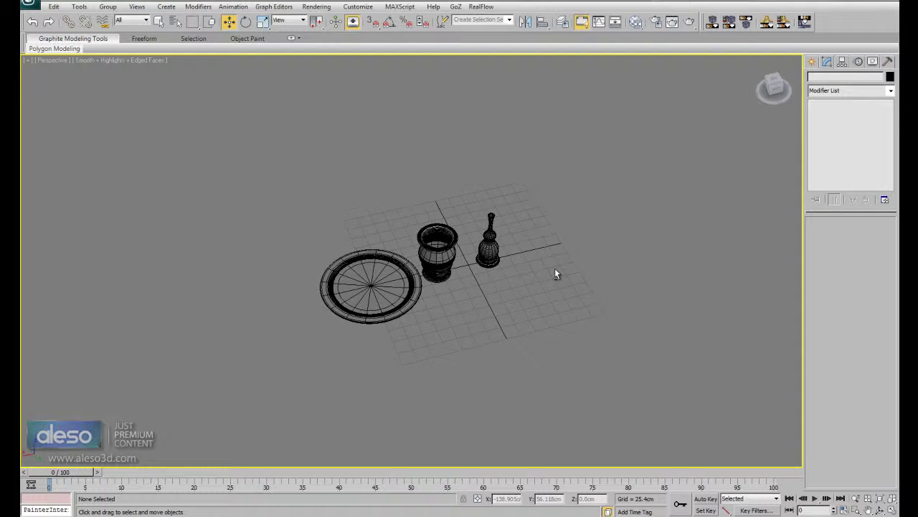